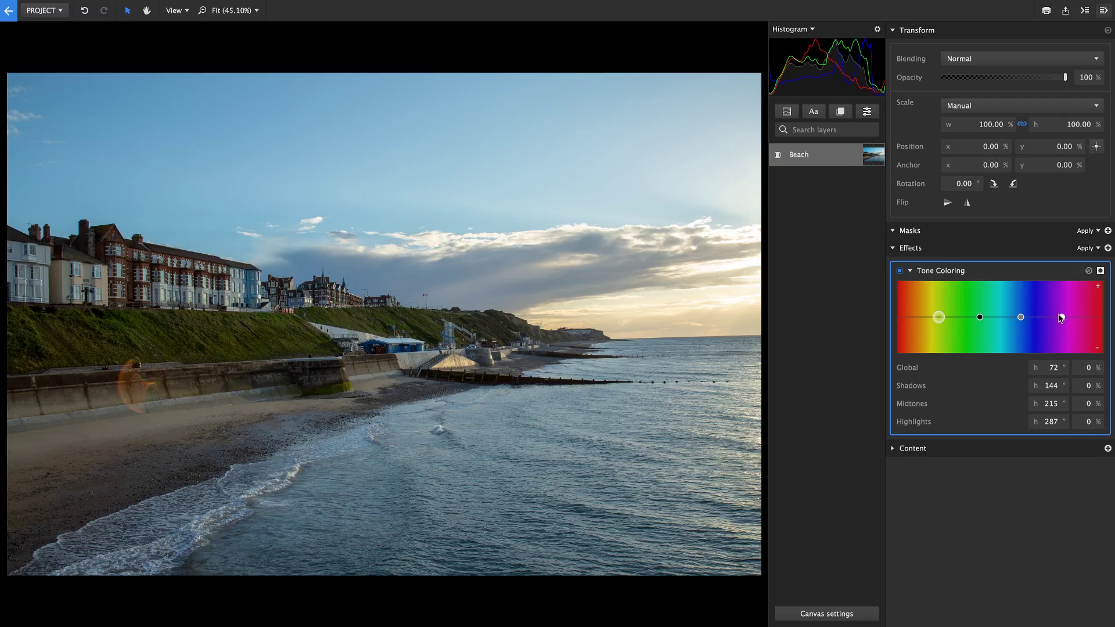
Set the Beach layer's global Tone Coloring to a hue of 232° at -32%.
{"action": "mouse_move", "coordinate": [939, 317]}
{"action": "left_mouse_down"}
{"action": "mouse_move", "coordinate": [943, 295]}
{"action": "mouse_move", "coordinate": [959, 291]}
{"action": "mouse_move", "coordinate": [955, 336]}
{"action": "mouse_move", "coordinate": [901, 343]}
{"action": "mouse_move", "coordinate": [901, 293]}
{"action": "mouse_move", "coordinate": [936, 317]}
{"action": "left_mouse_up"}
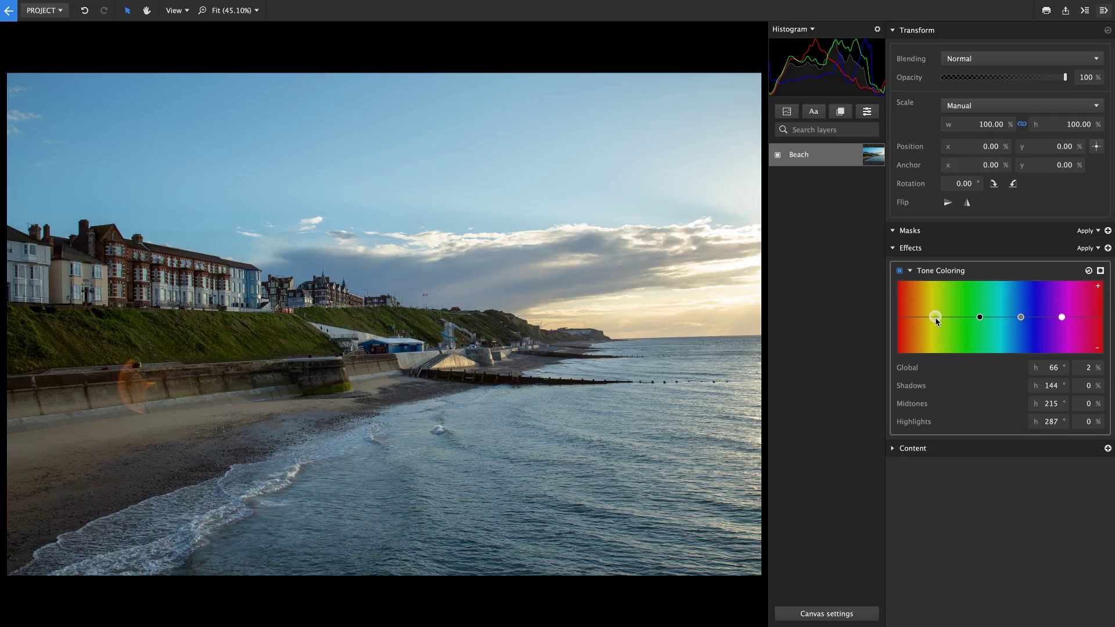
{"action": "left_click_drag", "start_coordinate": [935, 317], "coordinate": [937, 317]}
{"action": "left_click_drag", "start_coordinate": [937, 317], "coordinate": [1030, 329]}
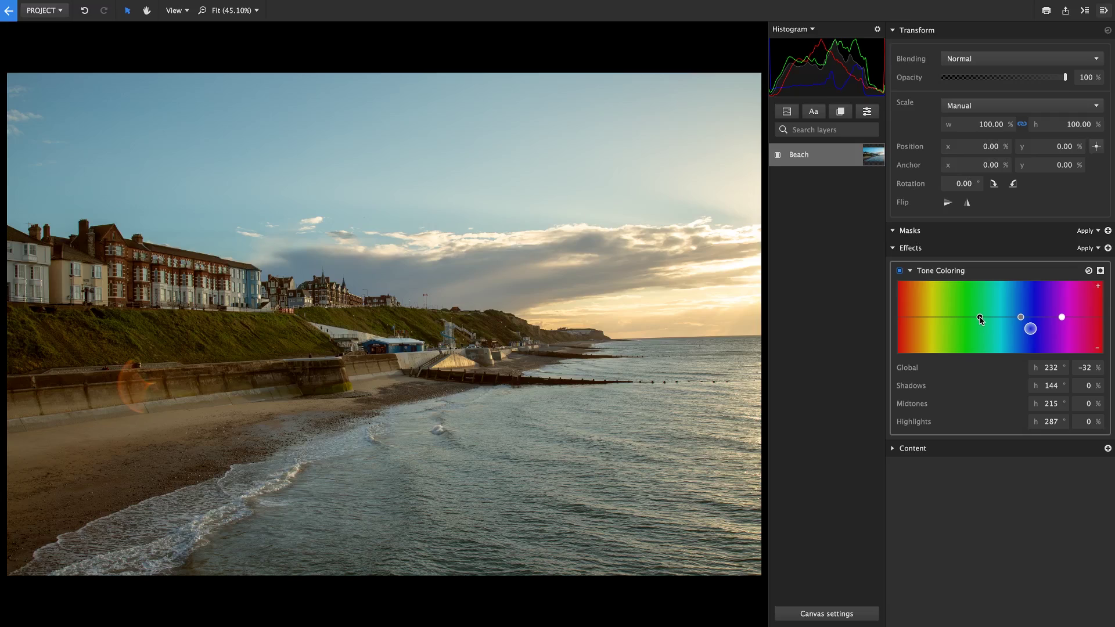
Tone the shadows to hue 204° at 61% and the highlights to hue 47° at 65%, and compare with the effect disabled.
{"action": "left_click_drag", "start_coordinate": [980, 318], "coordinate": [926, 295]}
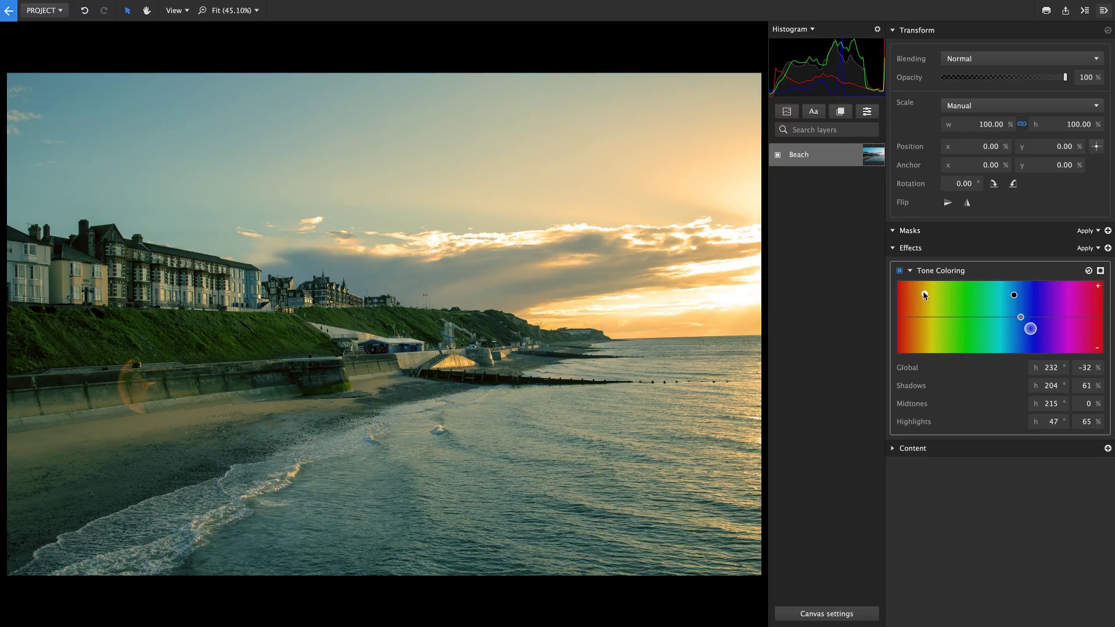
{"action": "left_click", "coordinate": [900, 271]}
{"action": "left_click", "coordinate": [900, 272]}
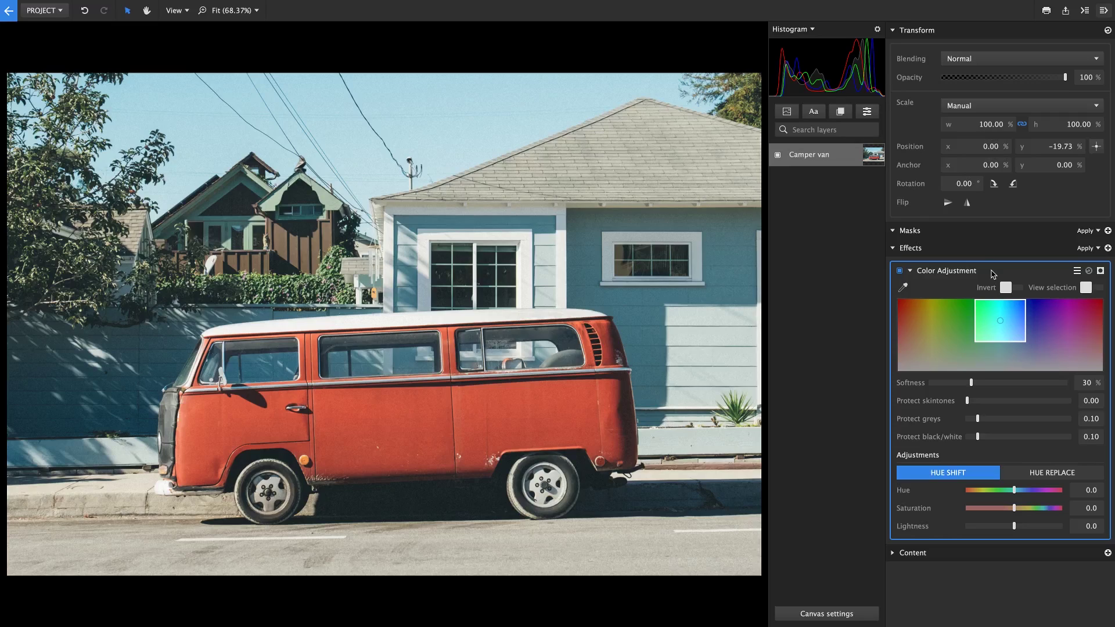
Narrow the Color Adjustment hue range, sample the van's red bodywork, and extend the selection slightly toward less saturated tones.
{"action": "left_click", "coordinate": [999, 321]}
{"action": "left_click_drag", "start_coordinate": [994, 300], "coordinate": [1021, 316]}
{"action": "left_click", "coordinate": [903, 287]}
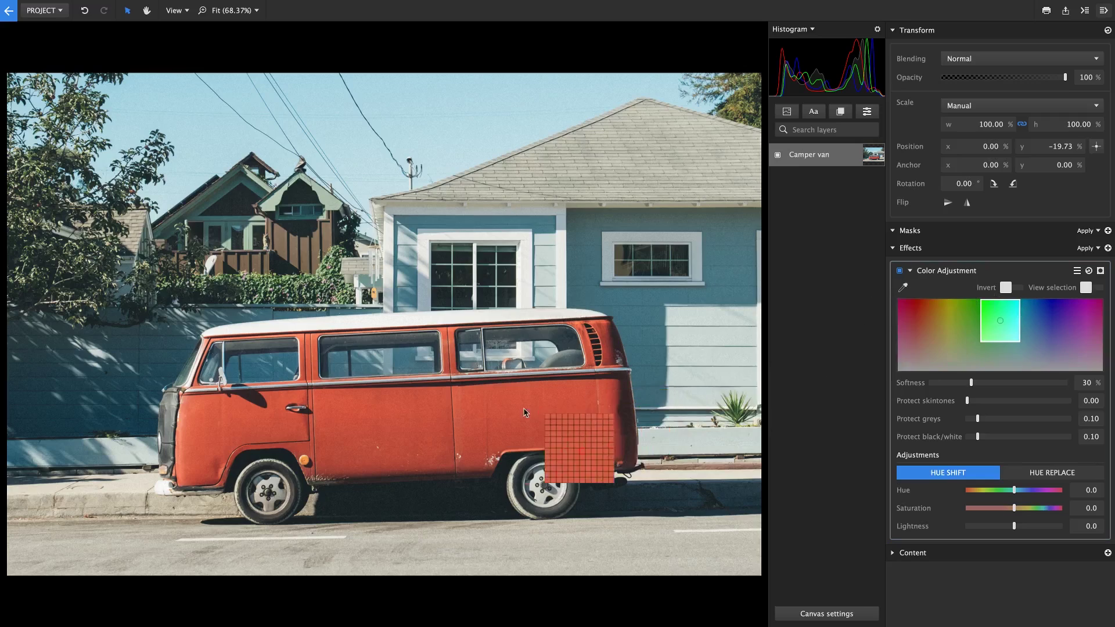
{"action": "left_click", "coordinate": [355, 397]}
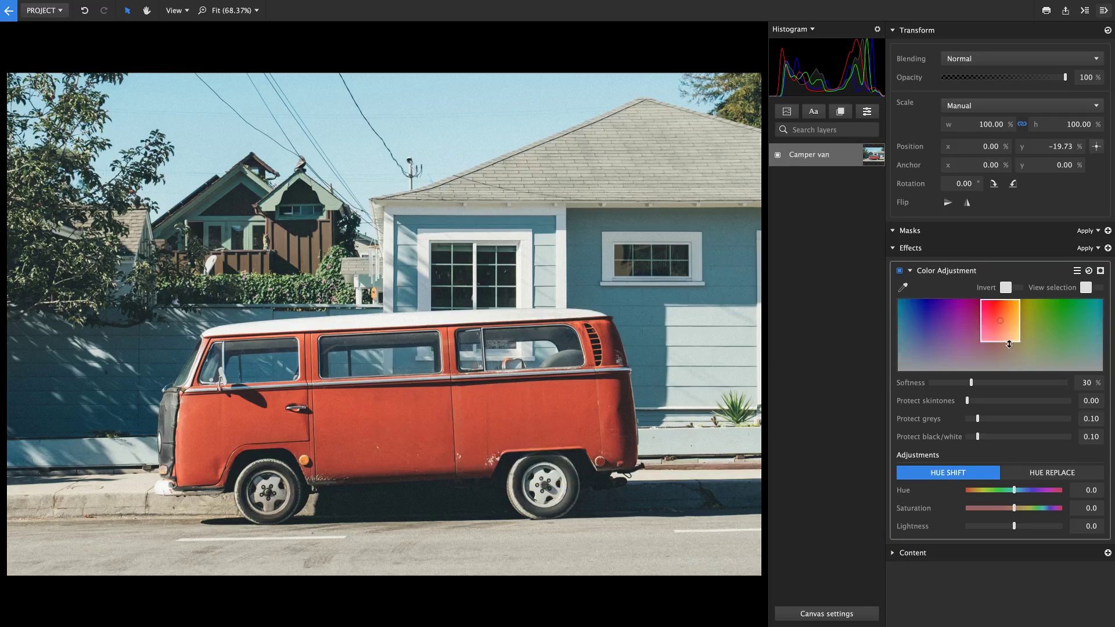
{"action": "left_click_drag", "start_coordinate": [1007, 342], "coordinate": [1008, 348]}
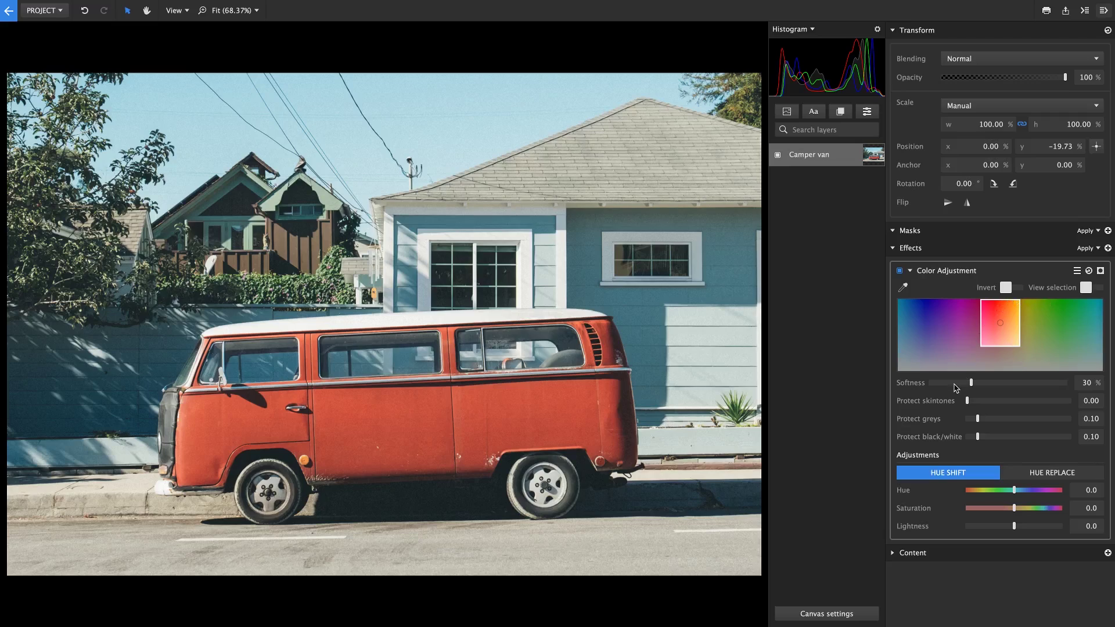
Add an area mask to the Color Adjustment and, with the selection displayed, fit it around the van at 51.96% × 28.41%, rotated to 358°.
{"action": "left_click", "coordinate": [1101, 271]}
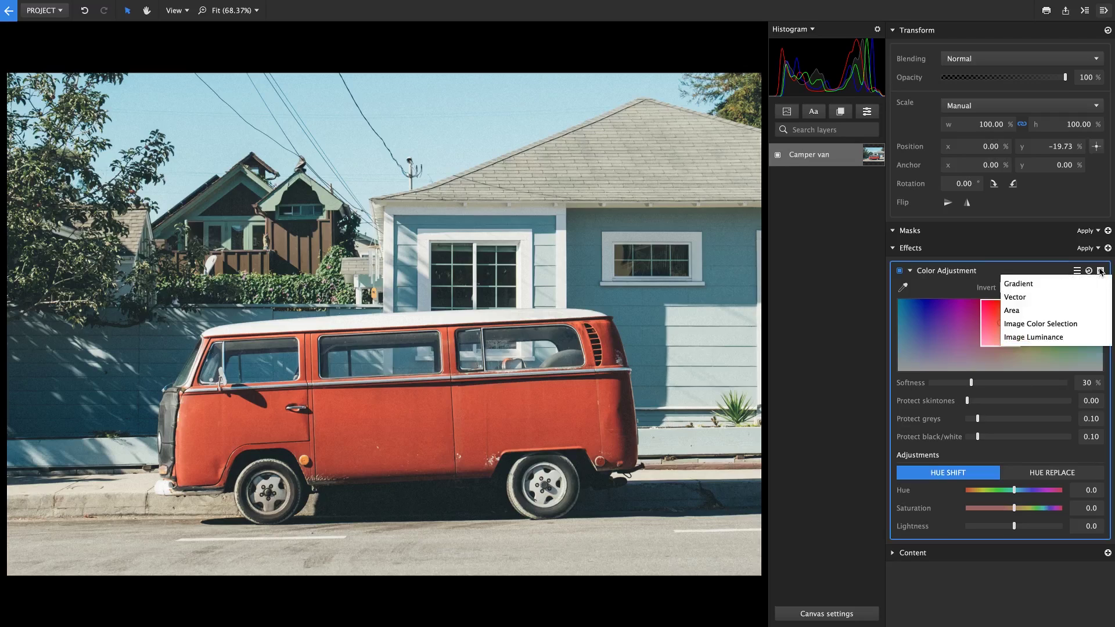
{"action": "left_click", "coordinate": [1036, 310]}
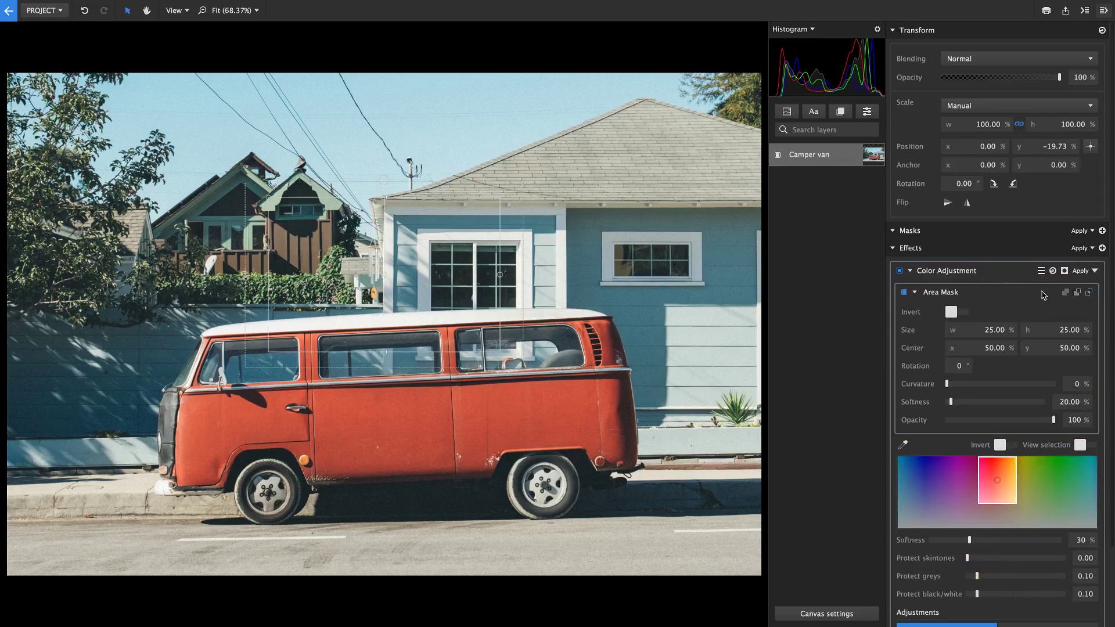
{"action": "left_click", "coordinate": [1082, 446]}
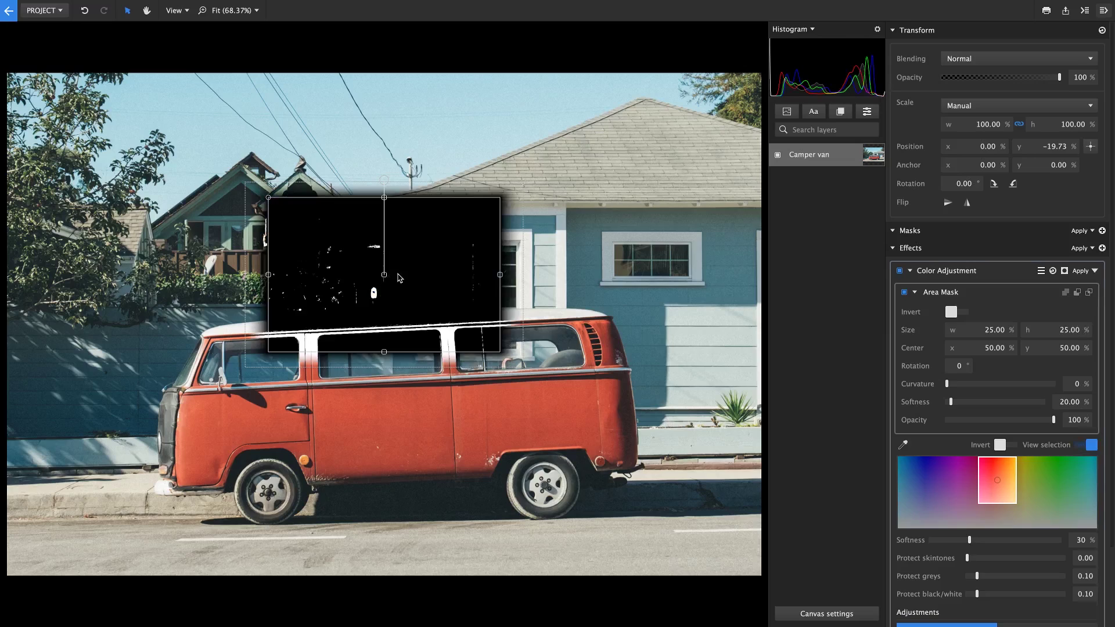
{"action": "left_click_drag", "start_coordinate": [397, 280], "coordinate": [419, 404]}
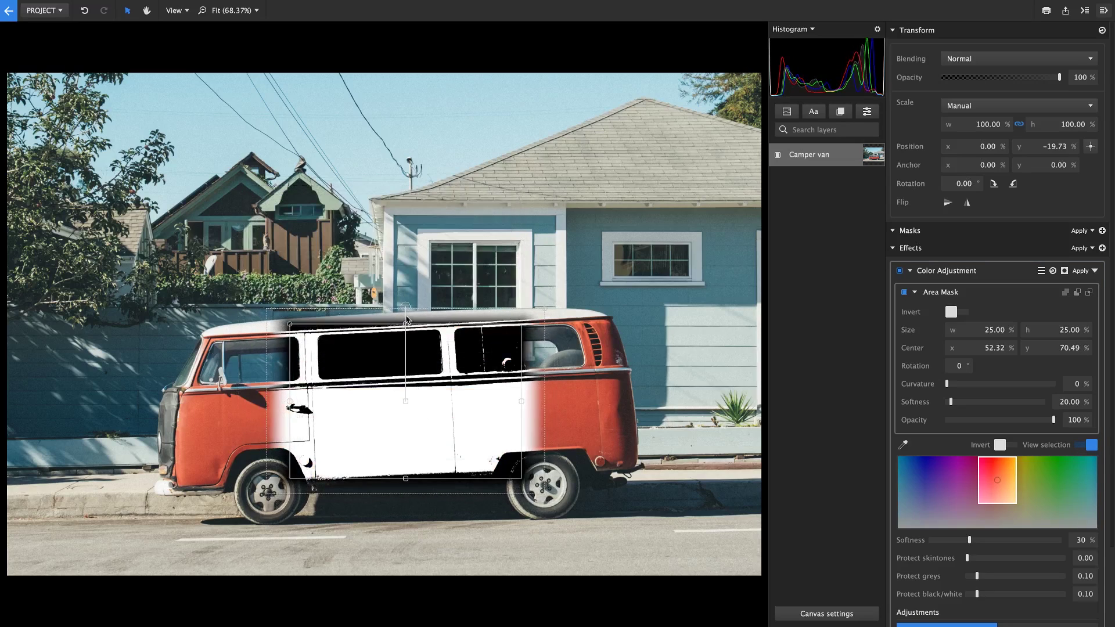
{"action": "left_click_drag", "start_coordinate": [405, 305], "coordinate": [402, 314]}
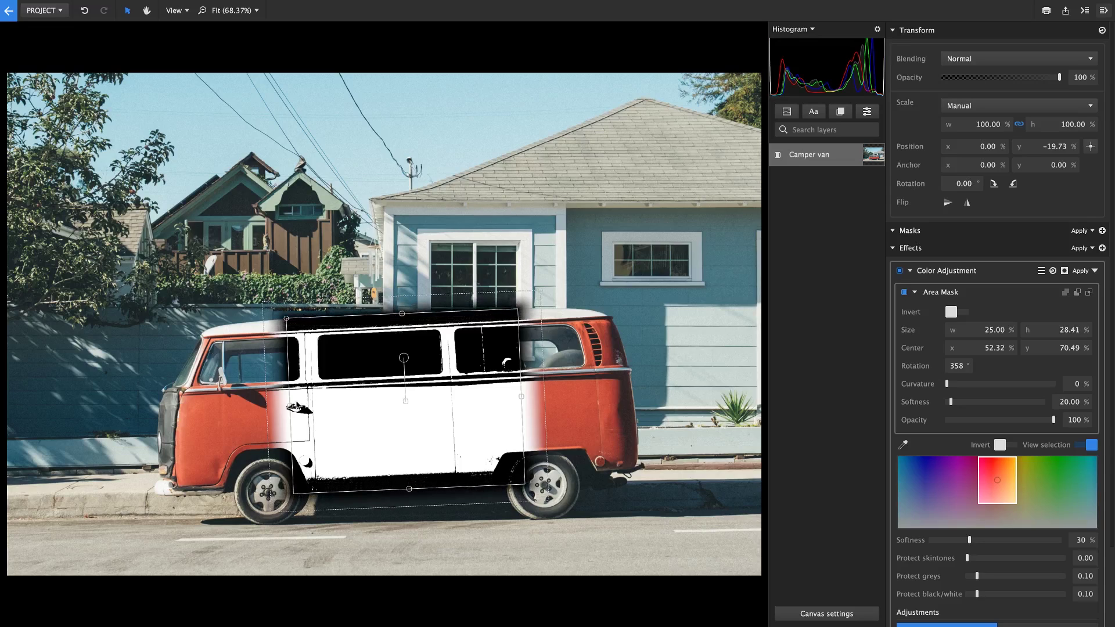
{"action": "left_click_drag", "start_coordinate": [278, 409], "coordinate": [165, 411]}
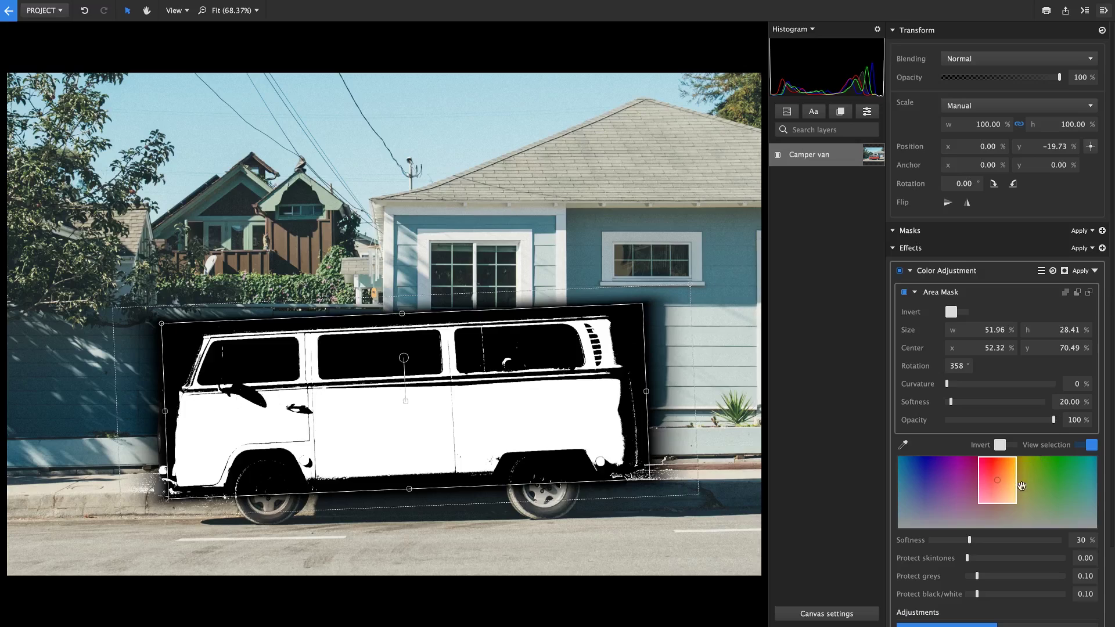
Extend the color selection further into less saturated reds to cover the whole van body, and turn off the selection view.
{"action": "left_click_drag", "start_coordinate": [991, 504], "coordinate": [992, 518]}
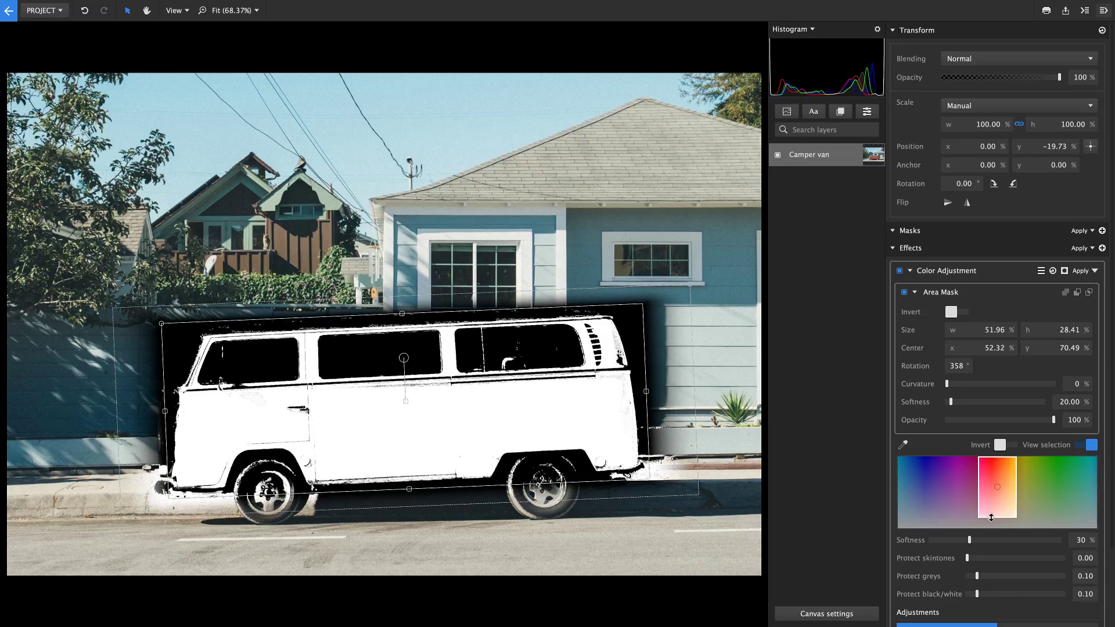
{"action": "left_click", "coordinate": [916, 293]}
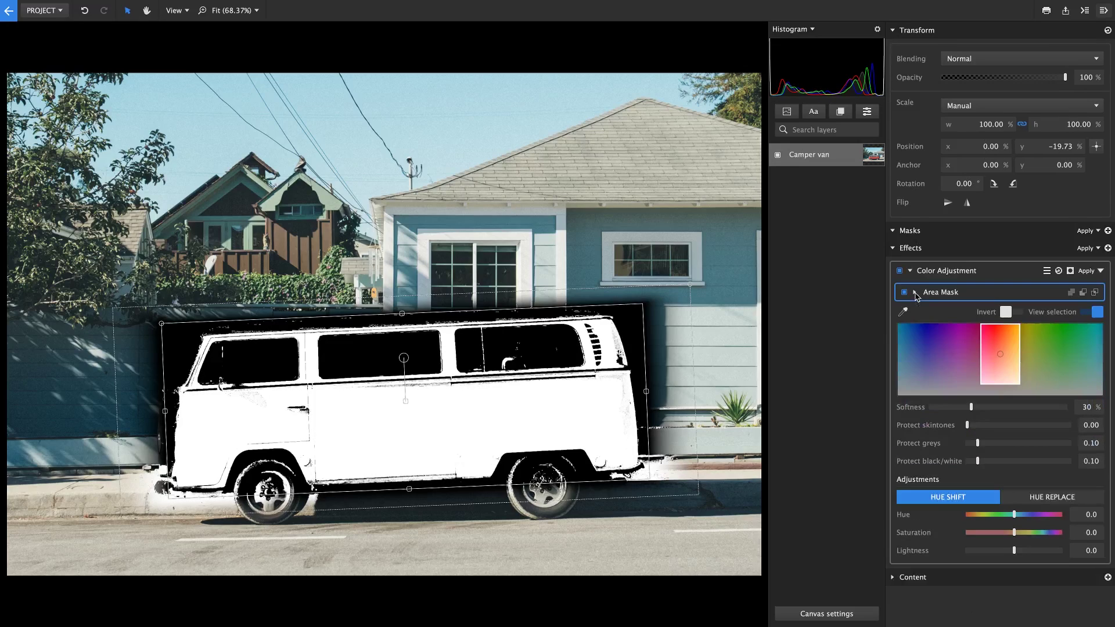
{"action": "left_click", "coordinate": [963, 501]}
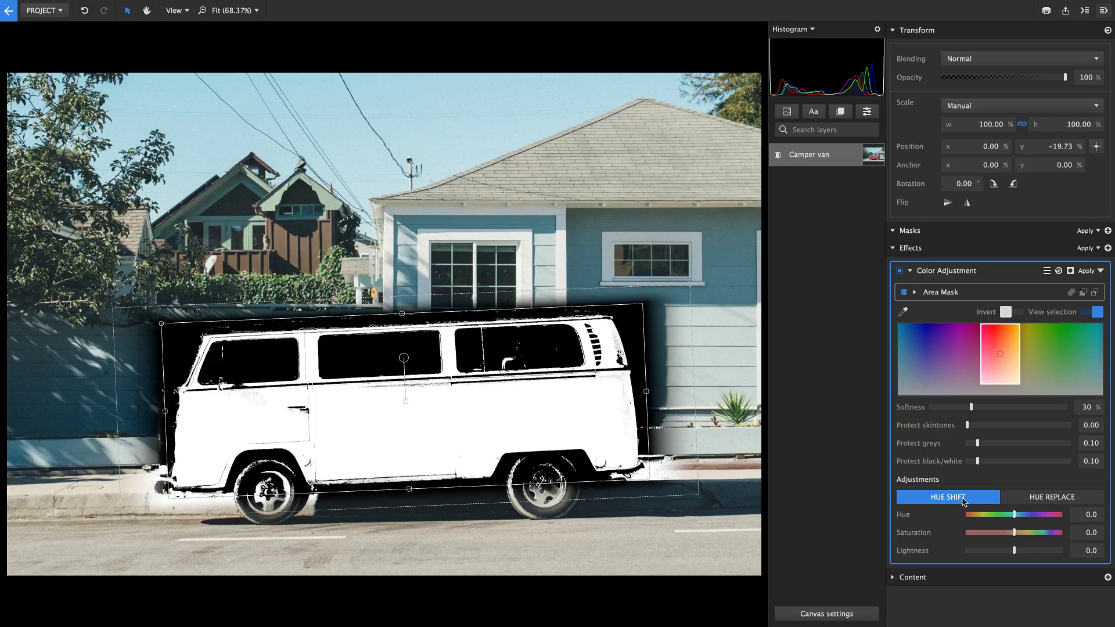
{"action": "left_click", "coordinate": [1091, 313]}
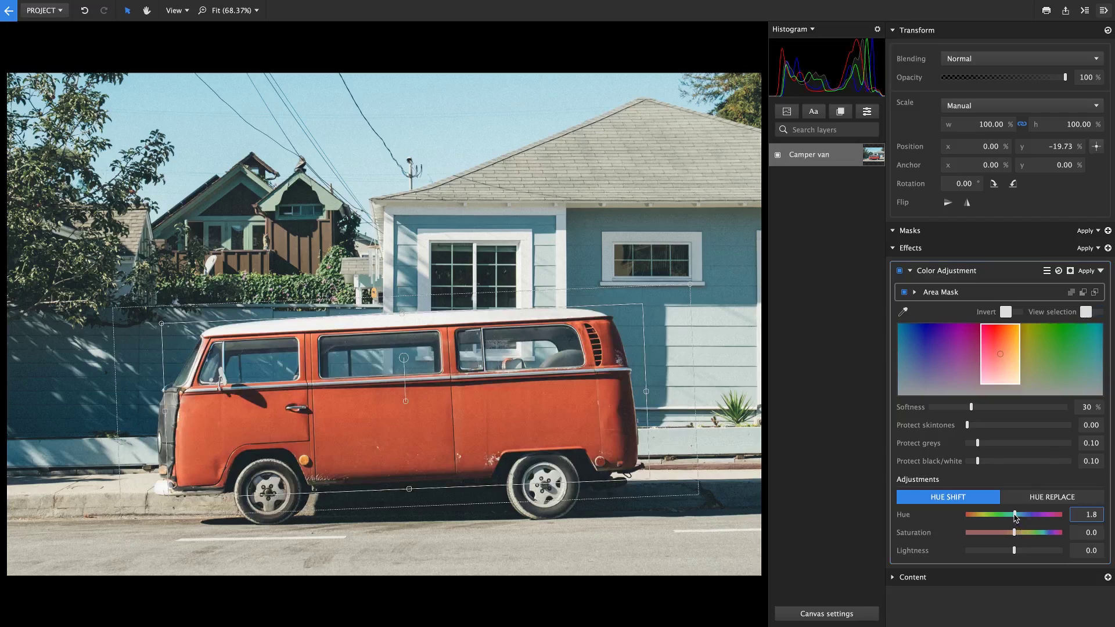
Try shifting the van's hue to 26.4 and then reducing the shift to 5.5.
{"action": "left_click_drag", "start_coordinate": [1015, 517], "coordinate": [1028, 518]}
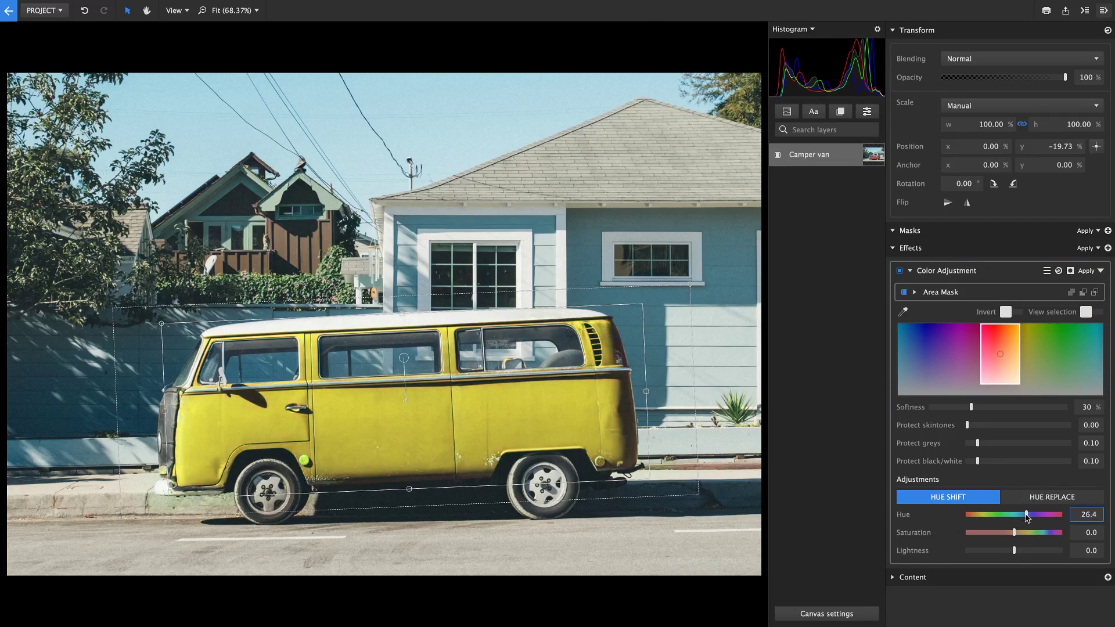
{"action": "left_click_drag", "start_coordinate": [1028, 518], "coordinate": [1018, 517]}
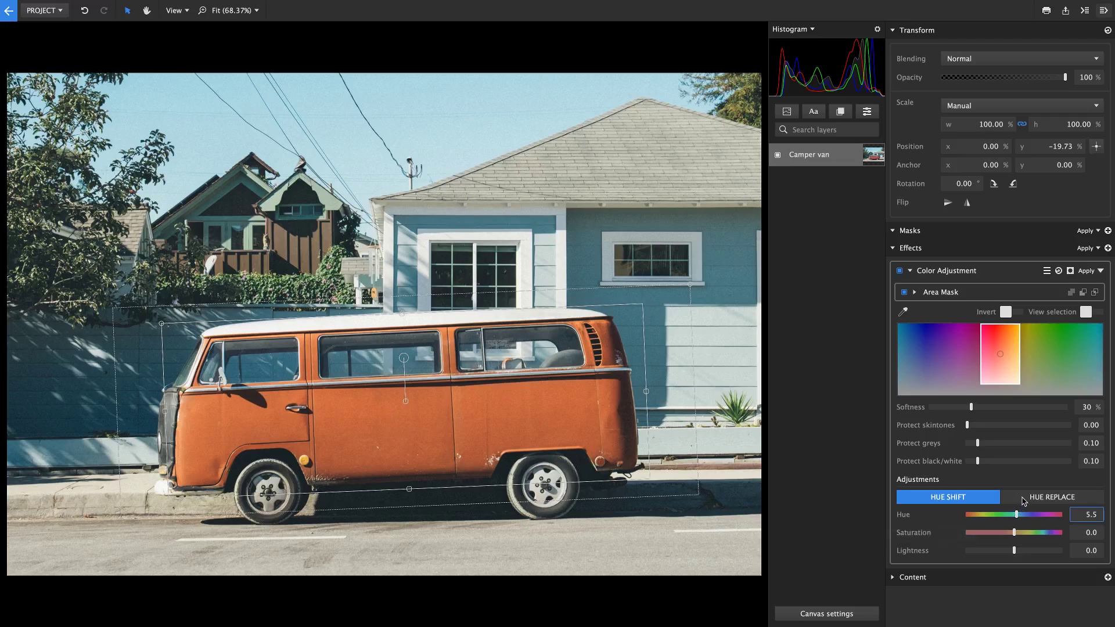
Use Hue Replace to recolor the van with hue 222.4 at 100% strength, and lower its saturation to -17.8.
{"action": "left_click", "coordinate": [1023, 501]}
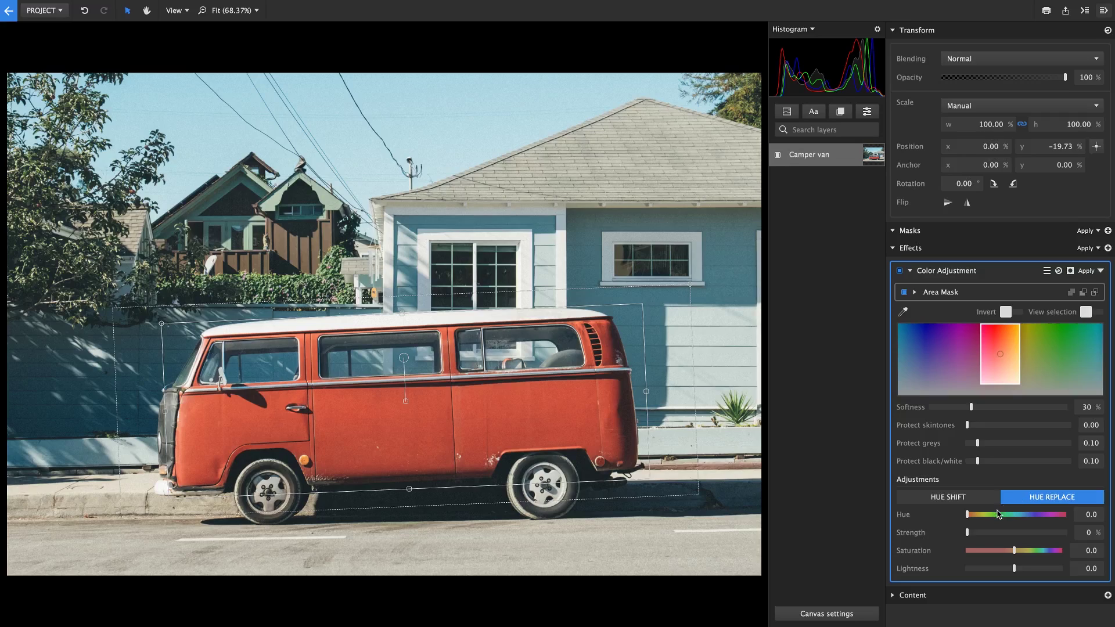
{"action": "left_click_drag", "start_coordinate": [969, 517], "coordinate": [1028, 516]}
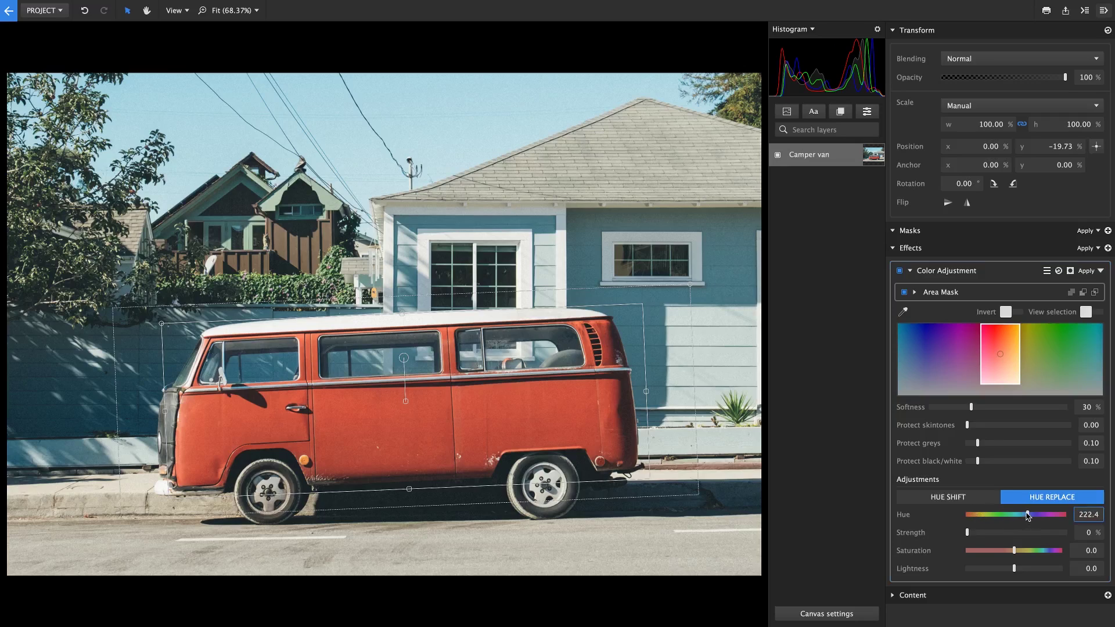
{"action": "left_click_drag", "start_coordinate": [969, 535], "coordinate": [1075, 538]}
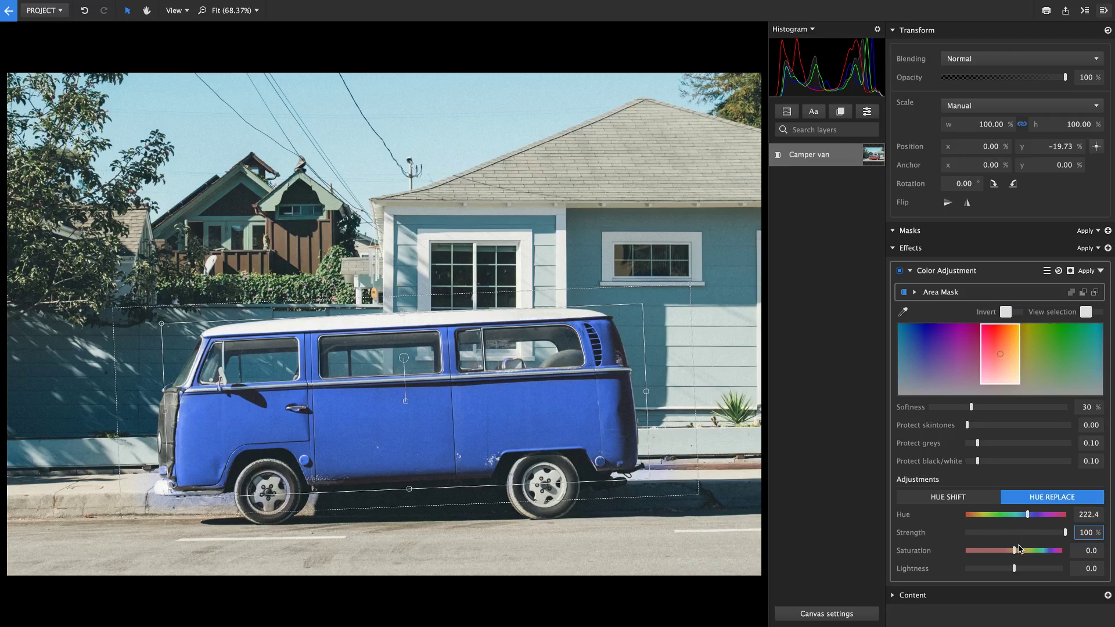
{"action": "left_click_drag", "start_coordinate": [1015, 553], "coordinate": [1007, 555]}
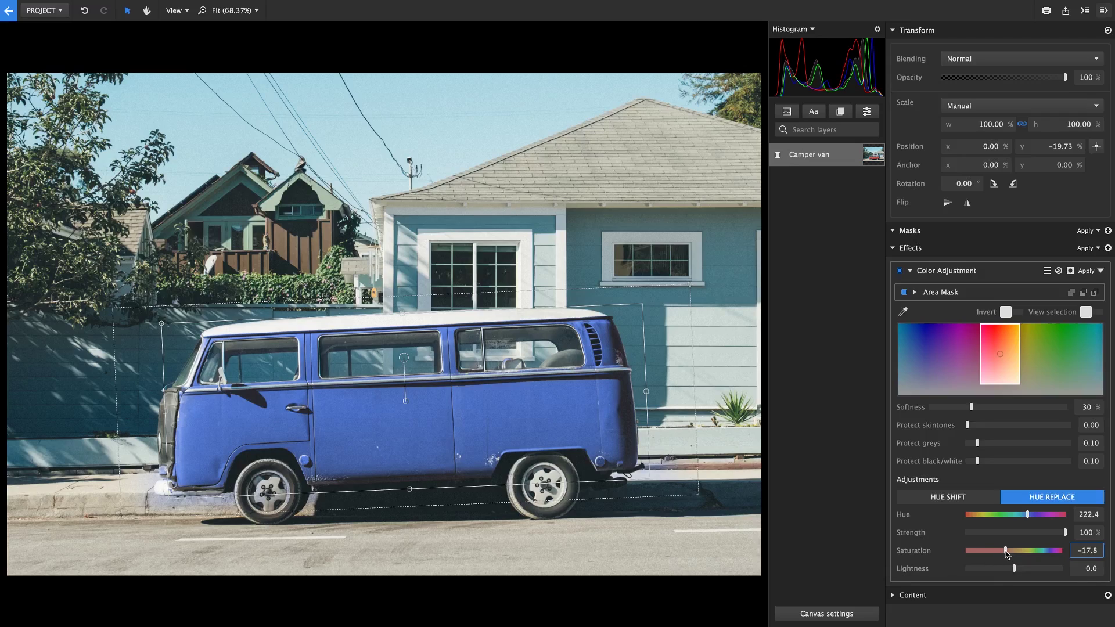
{"action": "left_click_drag", "start_coordinate": [1007, 553], "coordinate": [1007, 585]}
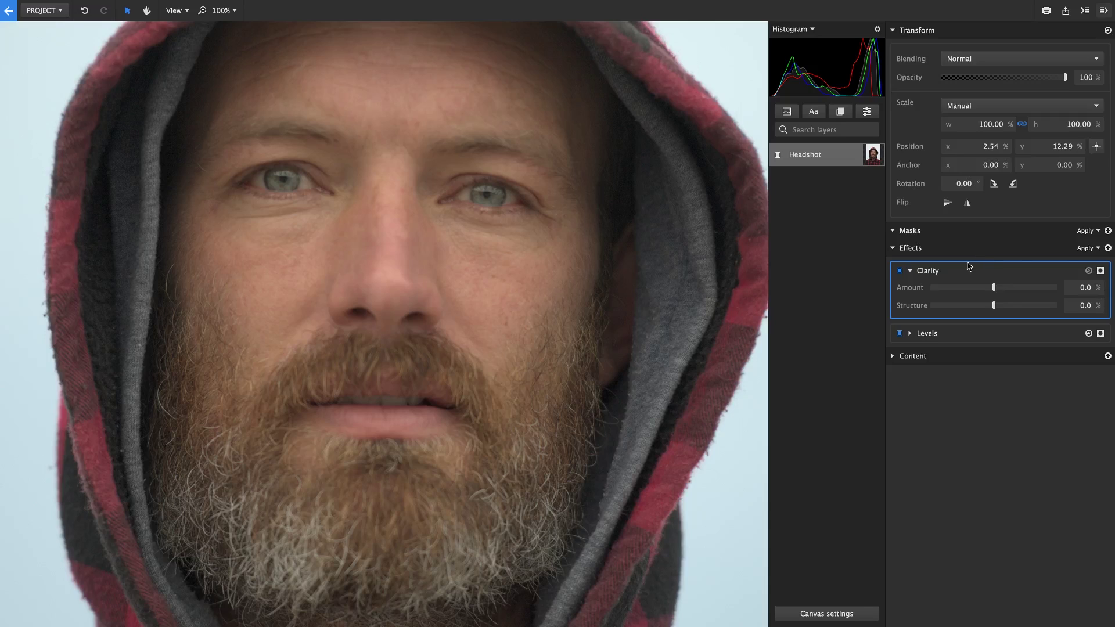
Set the Headshot layer's Clarity amount to 46.5% and lower its structure to soften fine skin detail.
{"action": "left_click_drag", "start_coordinate": [995, 289], "coordinate": [1024, 295]}
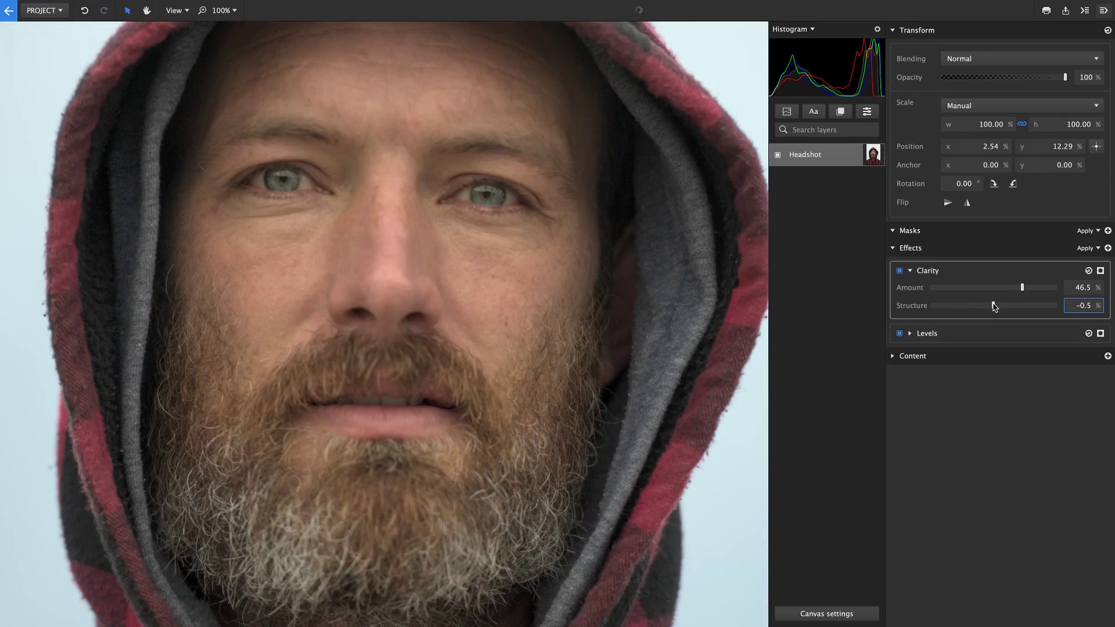
{"action": "left_click_drag", "start_coordinate": [994, 307], "coordinate": [954, 299]}
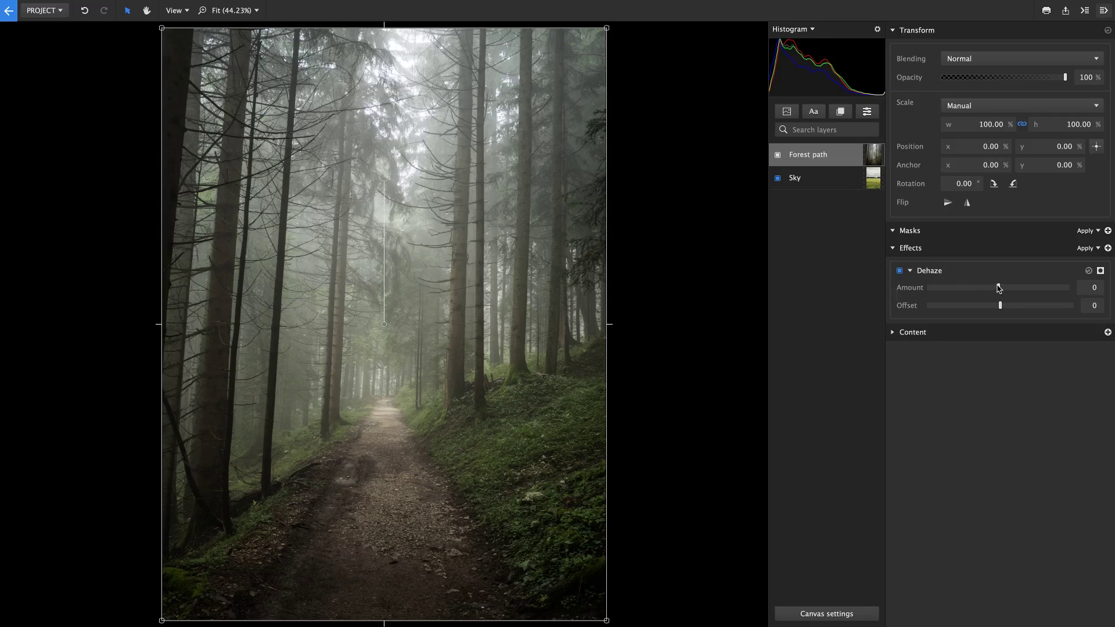
Test the Forest path layer's Dehaze amount at 100, and set it to -55 to add haze instead.
{"action": "left_click_drag", "start_coordinate": [999, 288], "coordinate": [1071, 293]}
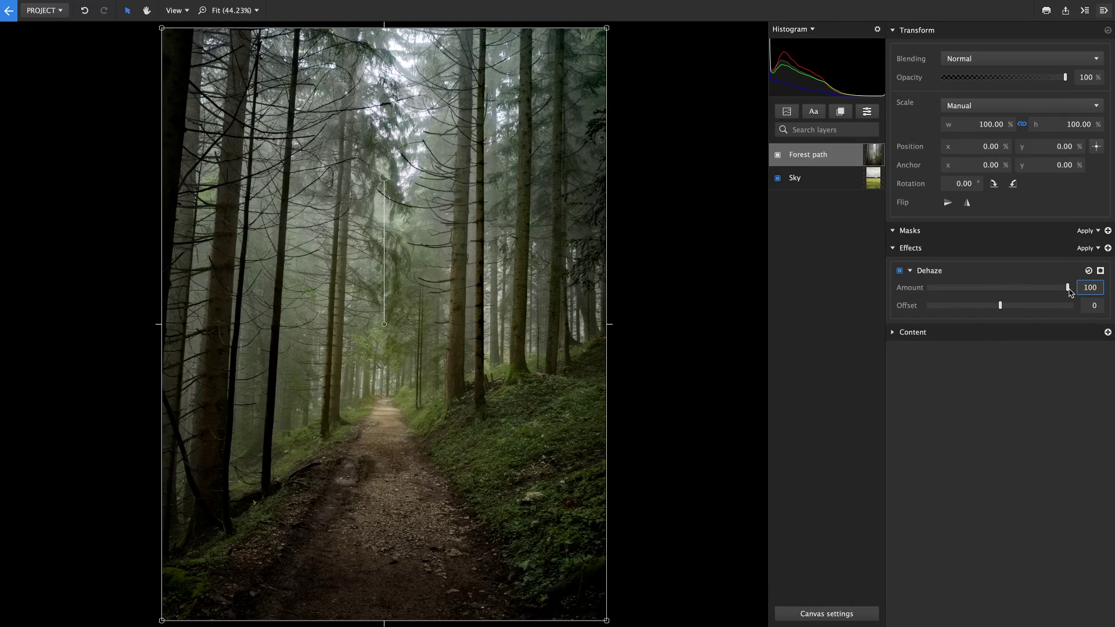
{"action": "left_click", "coordinate": [1041, 273]}
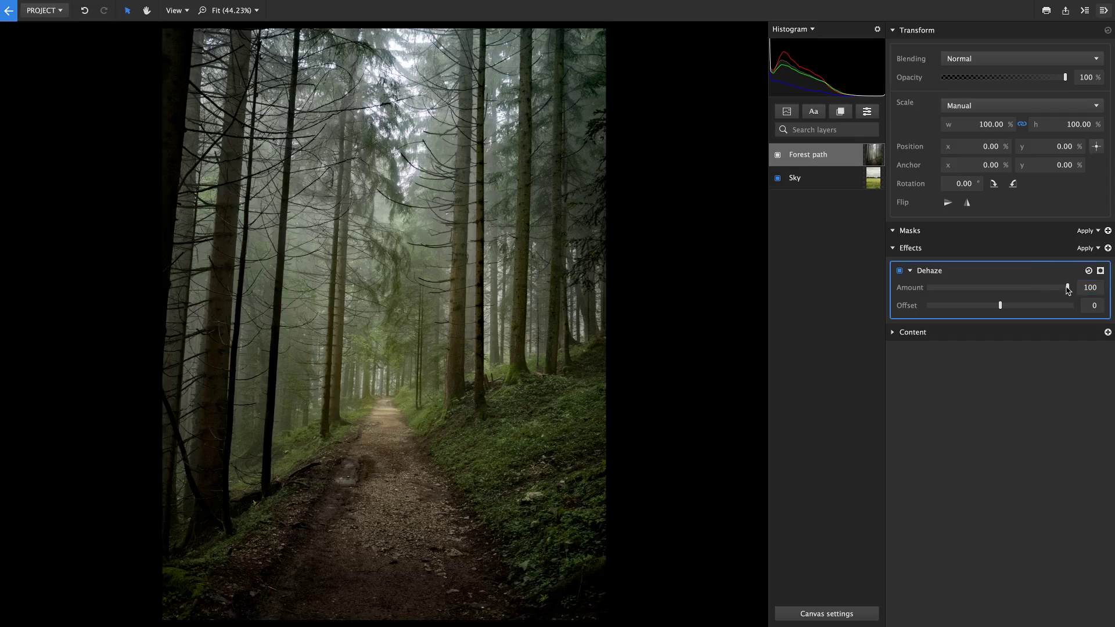
{"action": "left_click_drag", "start_coordinate": [1067, 288], "coordinate": [962, 302]}
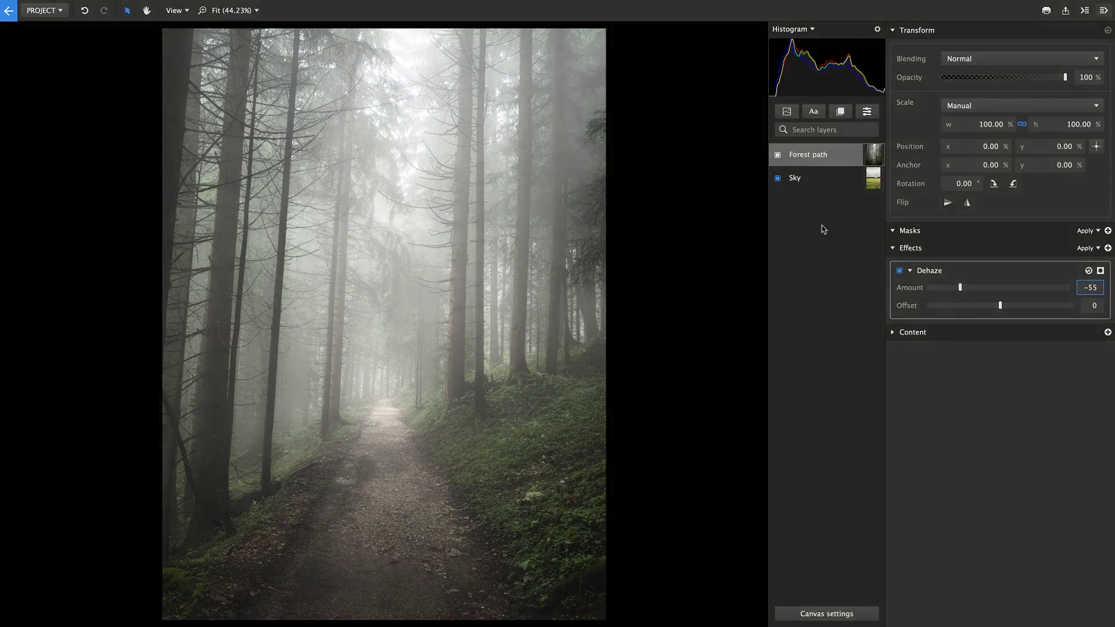
Hide the Forest path layer and raise the Dehaze amount on the Sky layer.
{"action": "left_click", "coordinate": [778, 156]}
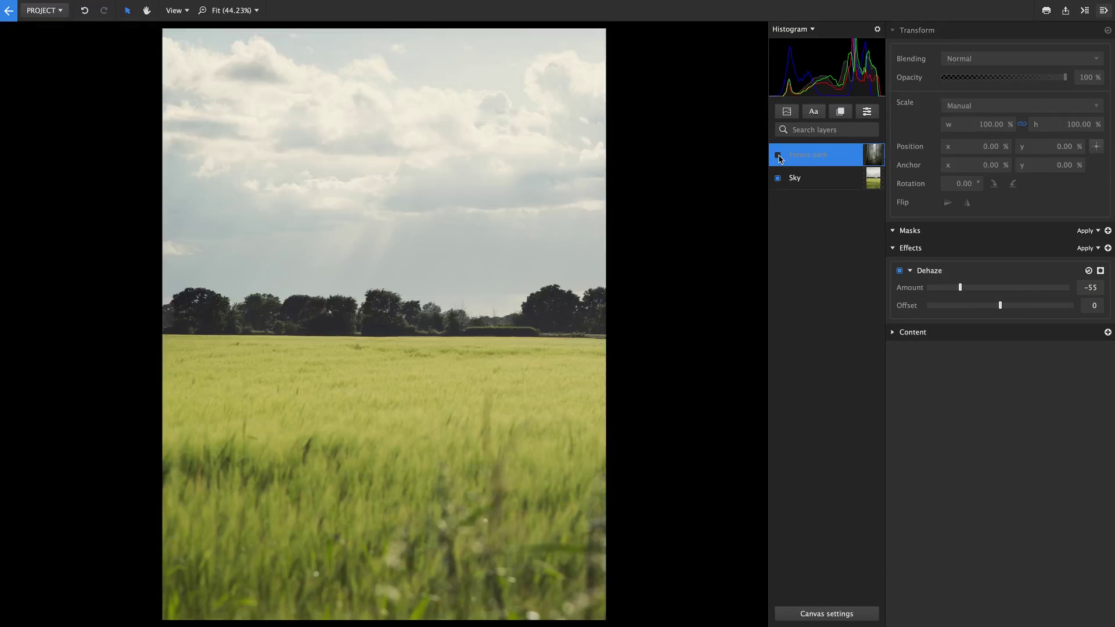
{"action": "left_click", "coordinate": [812, 182]}
{"action": "left_click", "coordinate": [961, 272]}
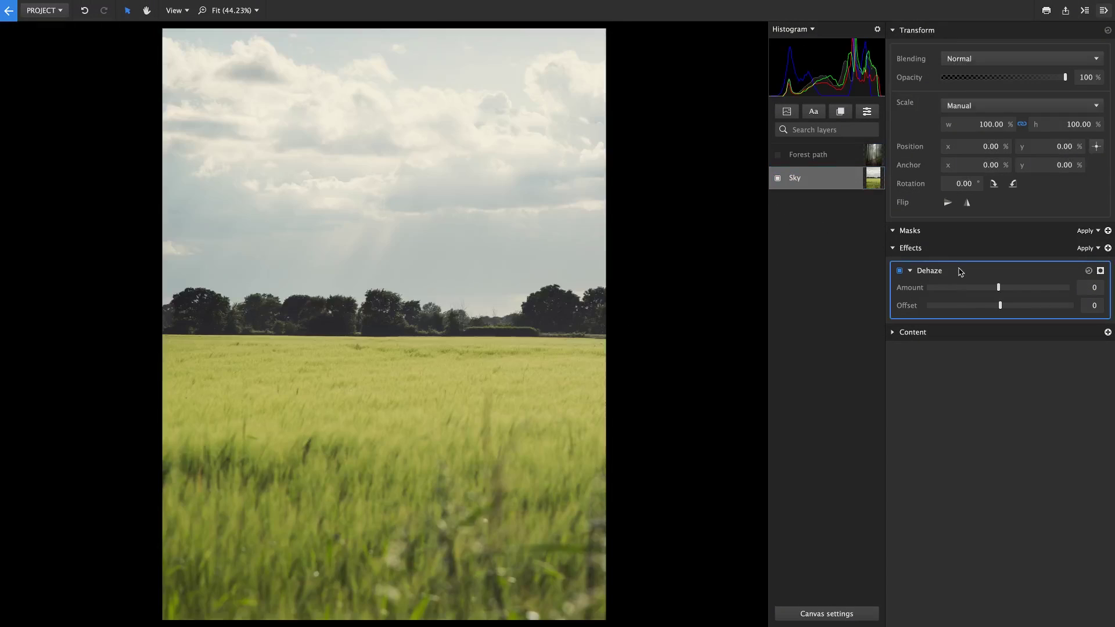
{"action": "left_click", "coordinate": [1000, 288]}
{"action": "left_click_drag", "start_coordinate": [1000, 288], "coordinate": [1038, 294]}
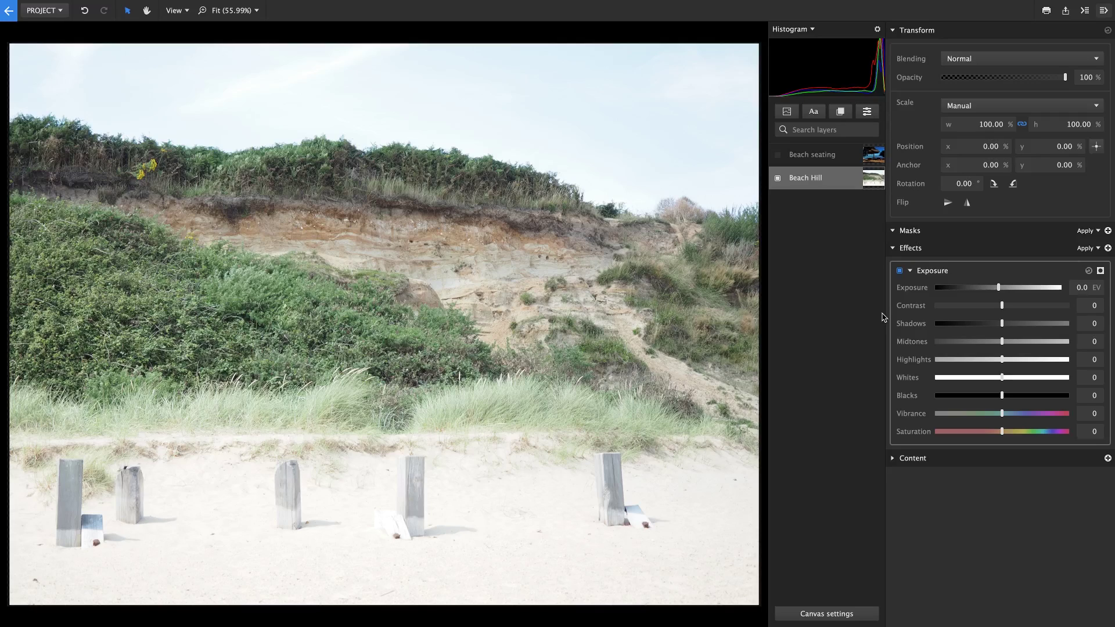
Try darkening the Beach Hill layer to an exposure of -1.9 EV, and reset the exposure to its default.
{"action": "left_click", "coordinate": [975, 268]}
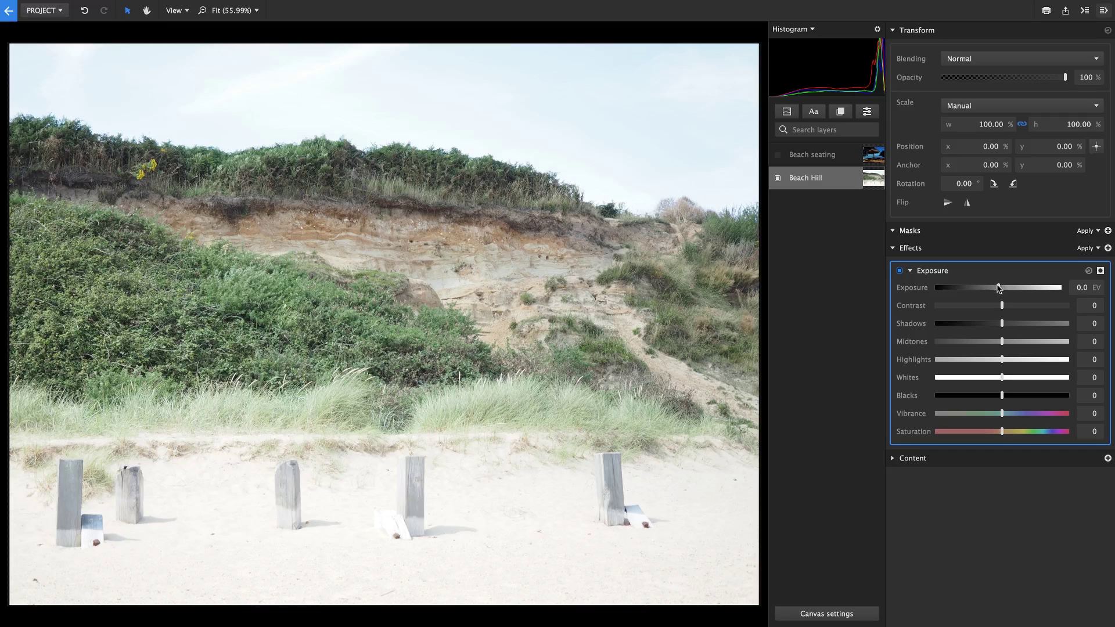
{"action": "left_click_drag", "start_coordinate": [998, 289], "coordinate": [969, 301]}
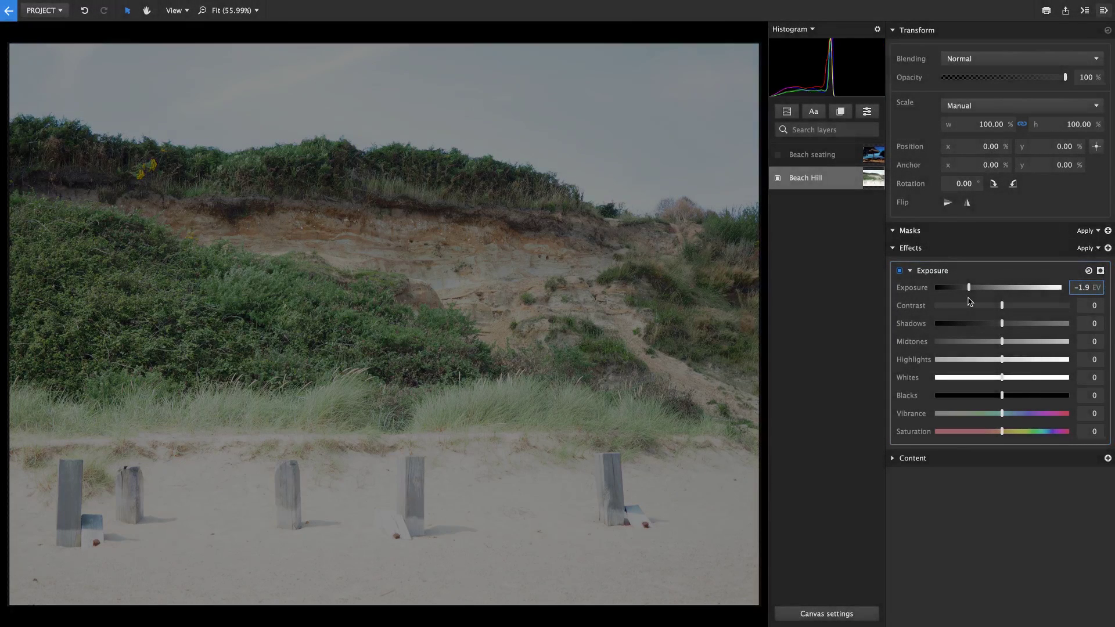
{"action": "double_click", "coordinate": [926, 291]}
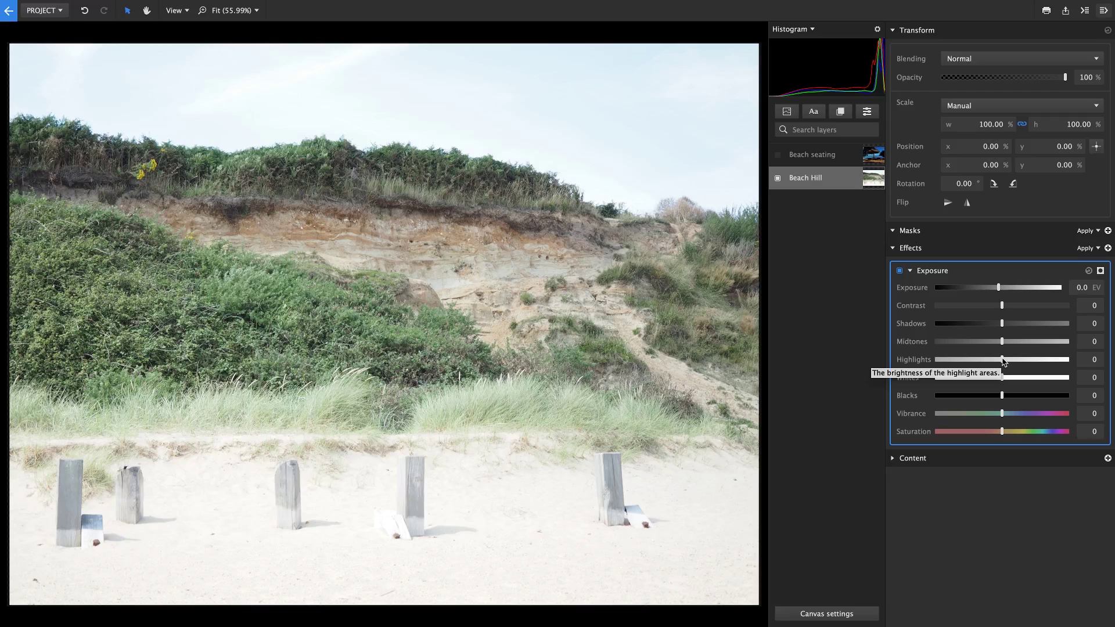
Darken the Beach Hill layer's overexposed tones with Highlights at -60, Blacks at -11 and Midtones at -41.
{"action": "left_click_drag", "start_coordinate": [1004, 361], "coordinate": [963, 373]}
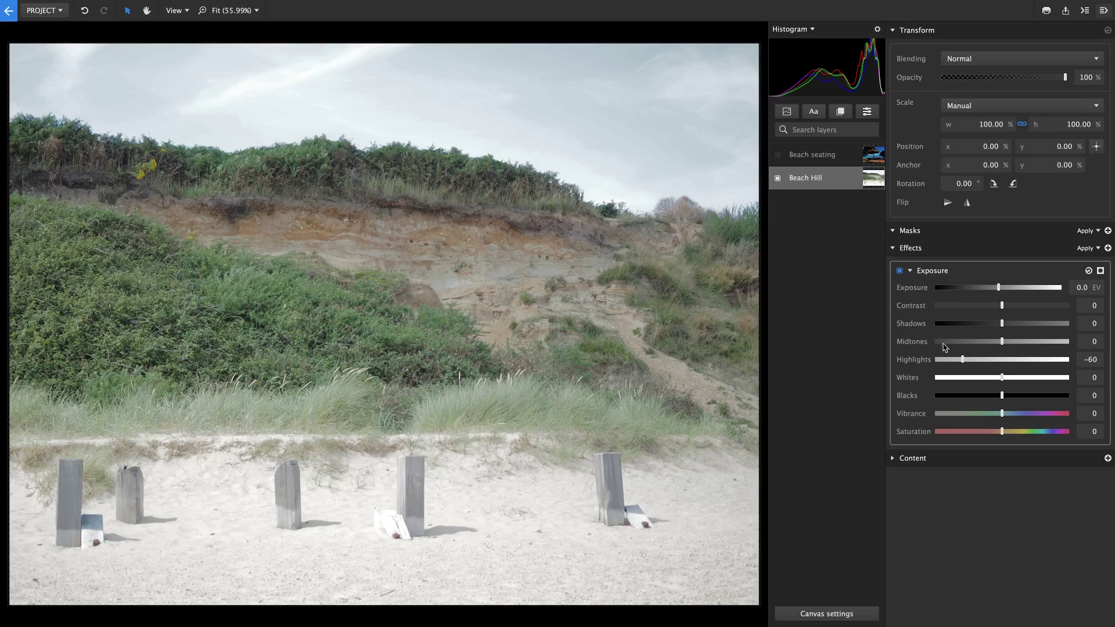
{"action": "left_click", "coordinate": [992, 396]}
{"action": "left_click_drag", "start_coordinate": [992, 396], "coordinate": [995, 397]}
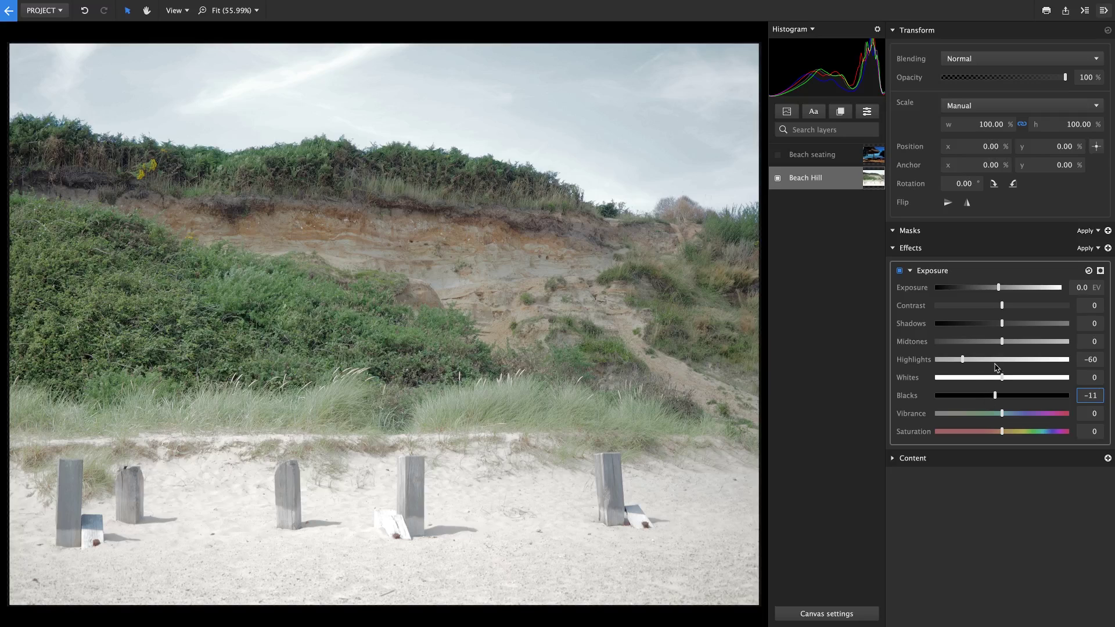
{"action": "left_click_drag", "start_coordinate": [1001, 342], "coordinate": [976, 347]}
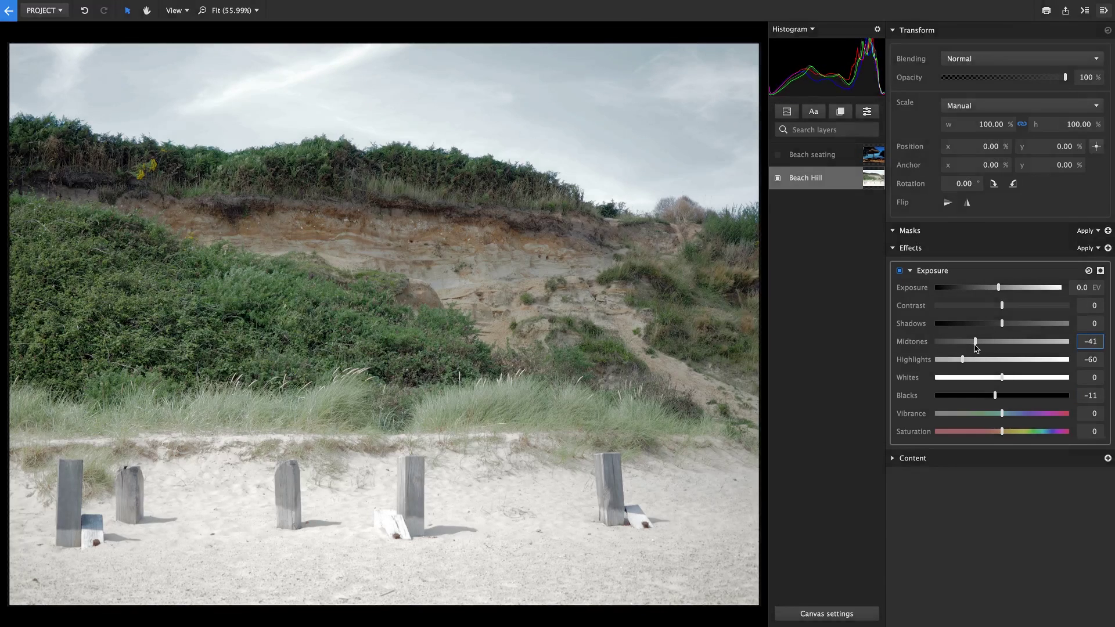
Enrich the Beach Hill photo by setting Contrast to 22, Saturation to 20 and Vibrance to 12.
{"action": "left_click_drag", "start_coordinate": [1002, 306], "coordinate": [1018, 305]}
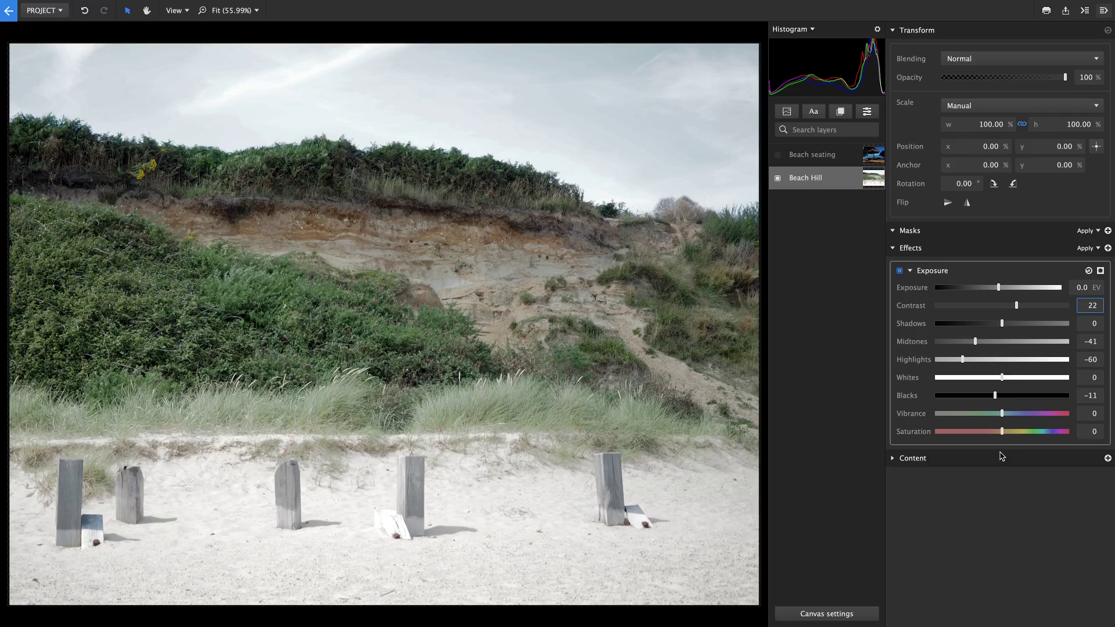
{"action": "mouse_move", "coordinate": [1002, 432]}
{"action": "left_mouse_down"}
{"action": "mouse_move", "coordinate": [1029, 432]}
{"action": "mouse_move", "coordinate": [1016, 438]}
{"action": "mouse_move", "coordinate": [1010, 415]}
{"action": "left_mouse_up"}
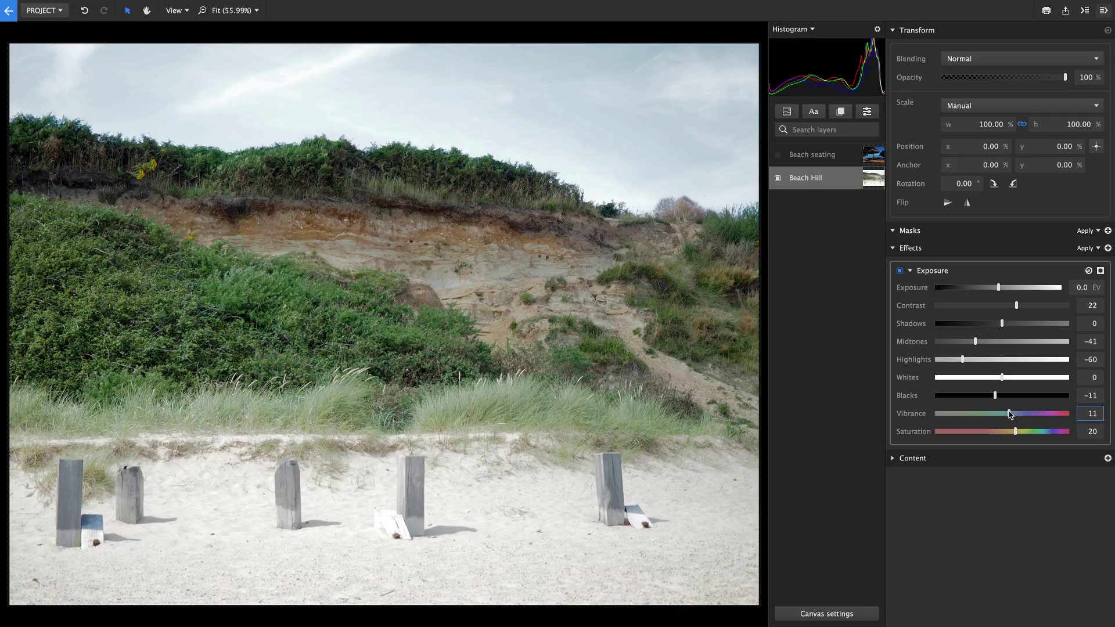
{"action": "left_click_drag", "start_coordinate": [1010, 415], "coordinate": [1011, 415]}
Compare the Beach Hill photo with and without its Exposure effect, leaving the effect enabled.
{"action": "left_click", "coordinate": [901, 271]}
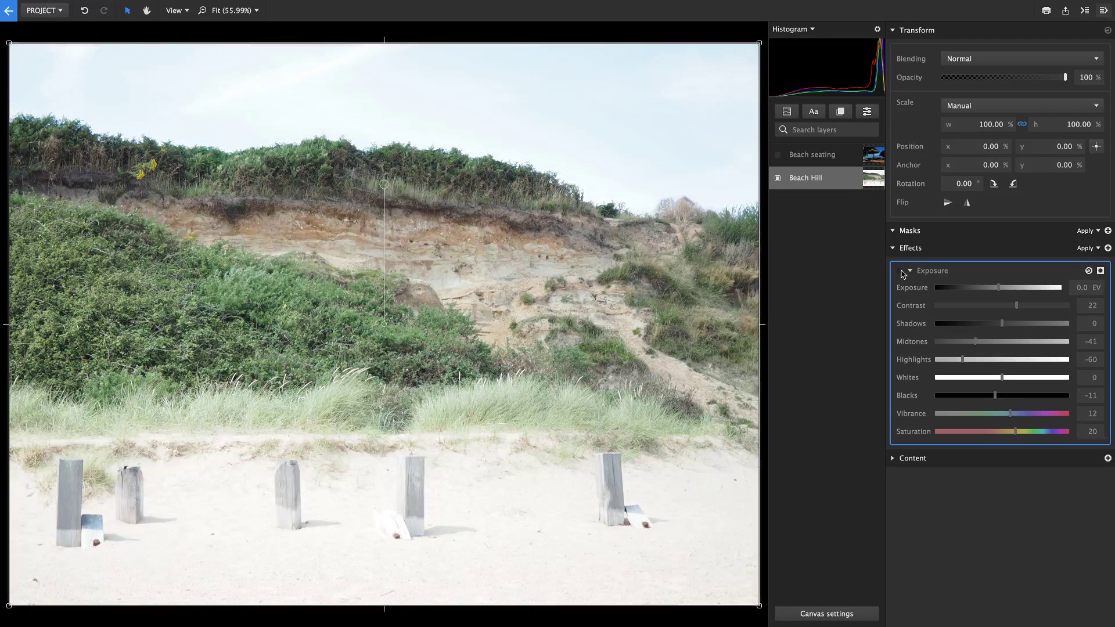
{"action": "left_click", "coordinate": [901, 271]}
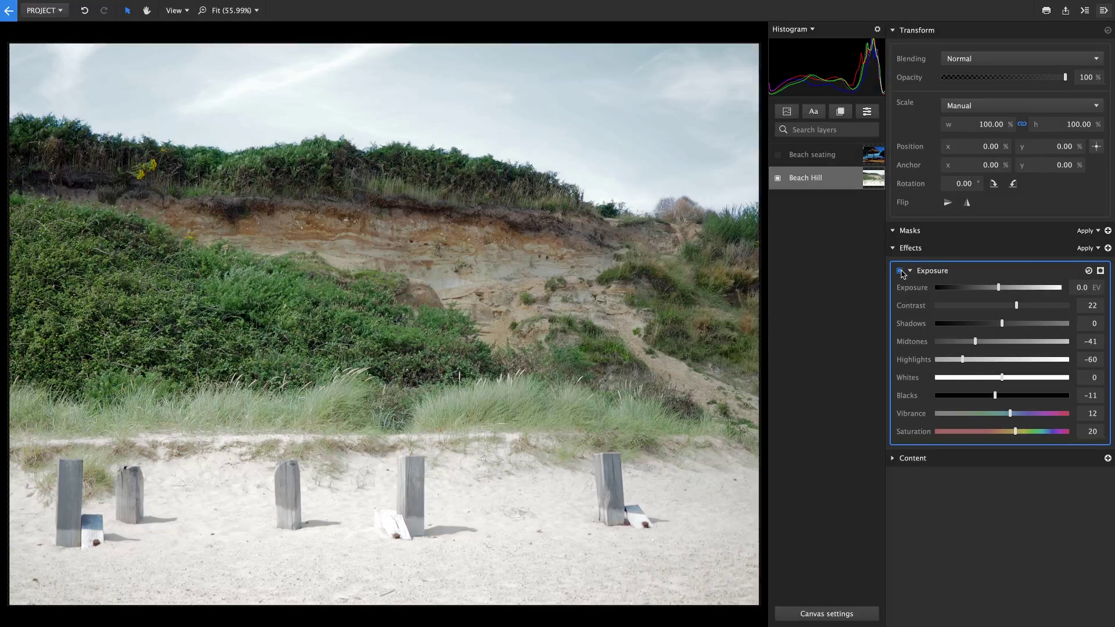
{"action": "left_click", "coordinate": [901, 271]}
{"action": "left_click", "coordinate": [901, 271]}
Show the Beach seating layer and brighten it with Exposure 3.0 EV, Shadows 25, Contrast 26 and Saturation 30.
{"action": "left_click", "coordinate": [783, 161]}
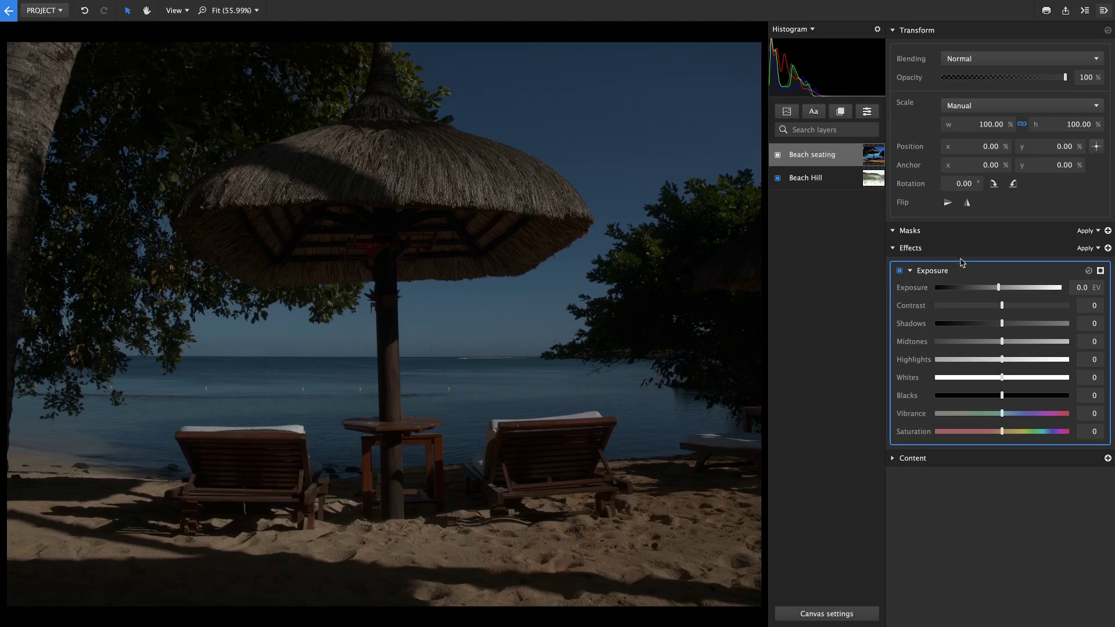
{"action": "left_click_drag", "start_coordinate": [998, 287], "coordinate": [1045, 291]}
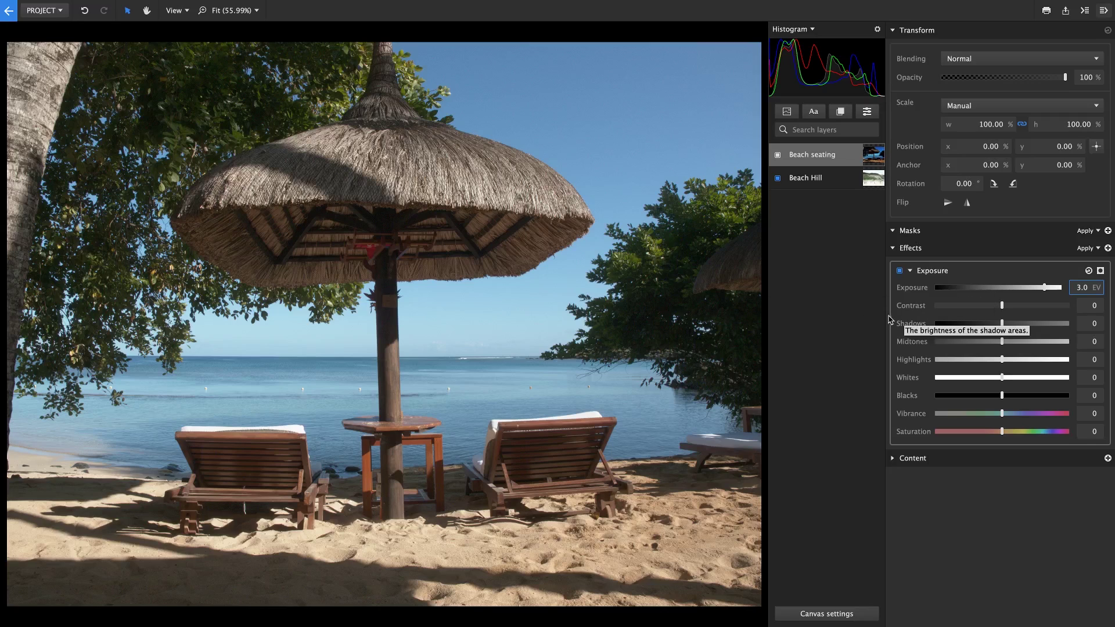
{"action": "left_click_drag", "start_coordinate": [1002, 324], "coordinate": [1019, 325]}
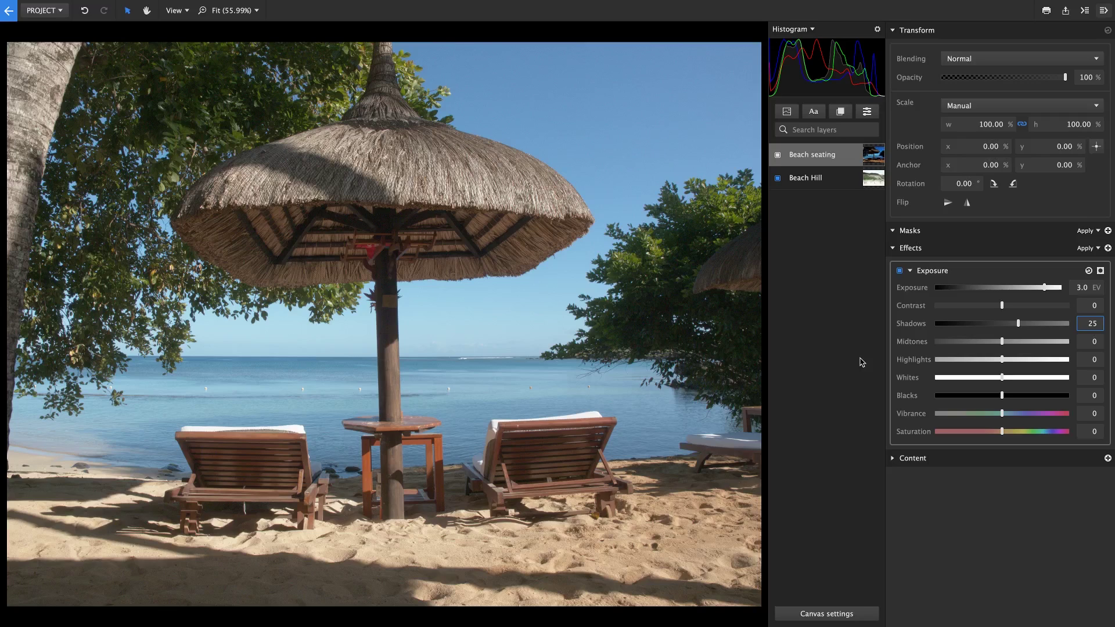
{"action": "left_click_drag", "start_coordinate": [1002, 306], "coordinate": [1019, 305]}
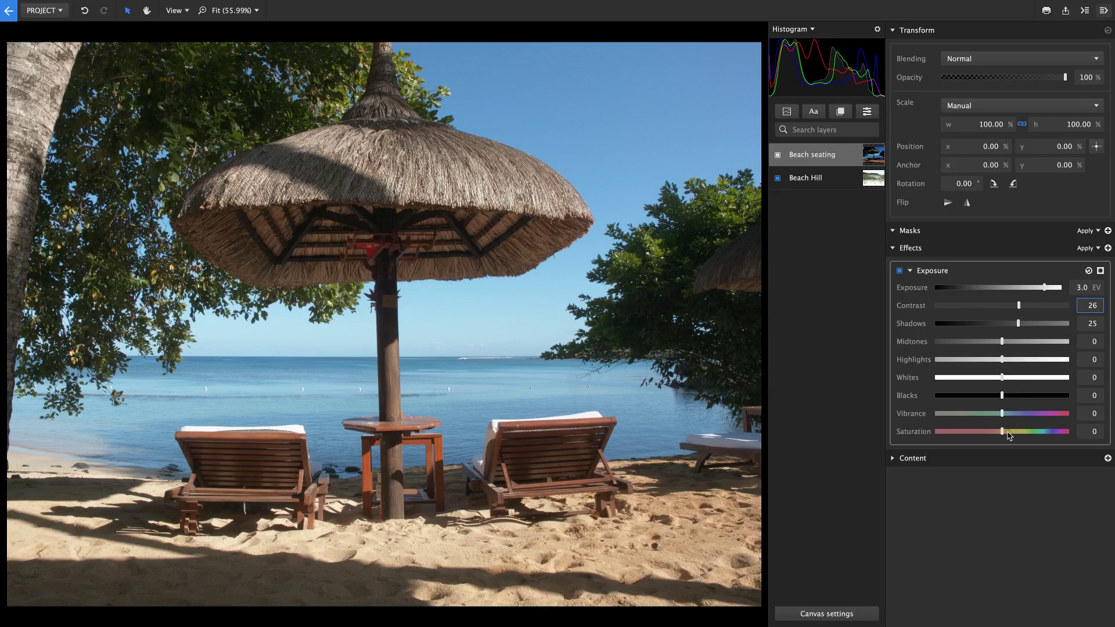
{"action": "left_click_drag", "start_coordinate": [1009, 435], "coordinate": [1023, 436]}
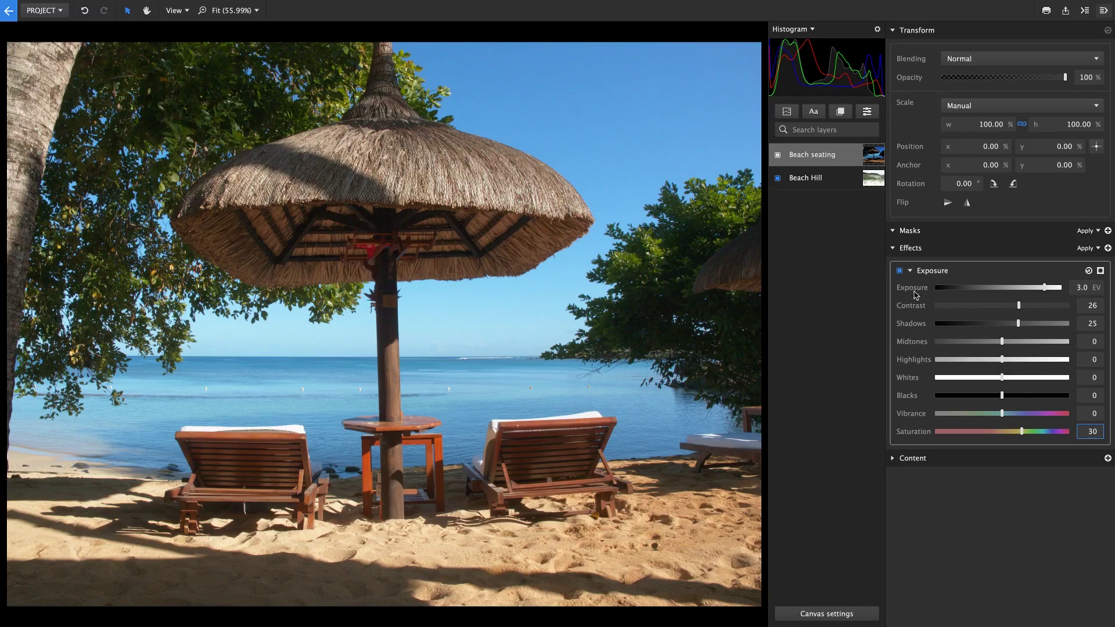
Switch the Beach seating layer's Exposure effect off and on to compare before and after, ending with it enabled.
{"action": "left_click", "coordinate": [901, 272]}
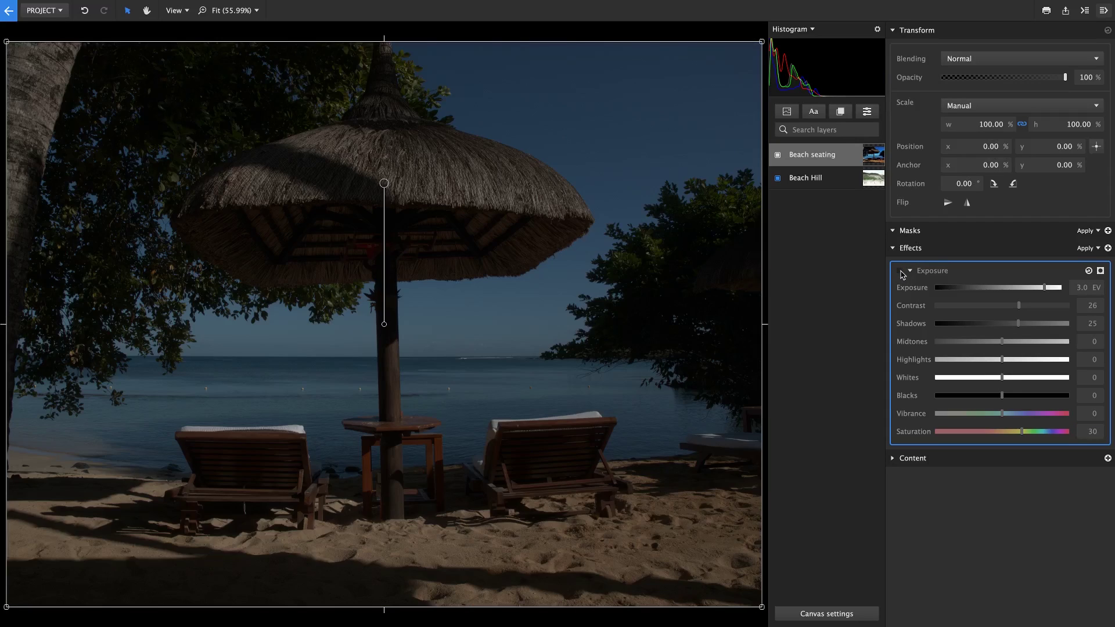
{"action": "left_click", "coordinate": [901, 272]}
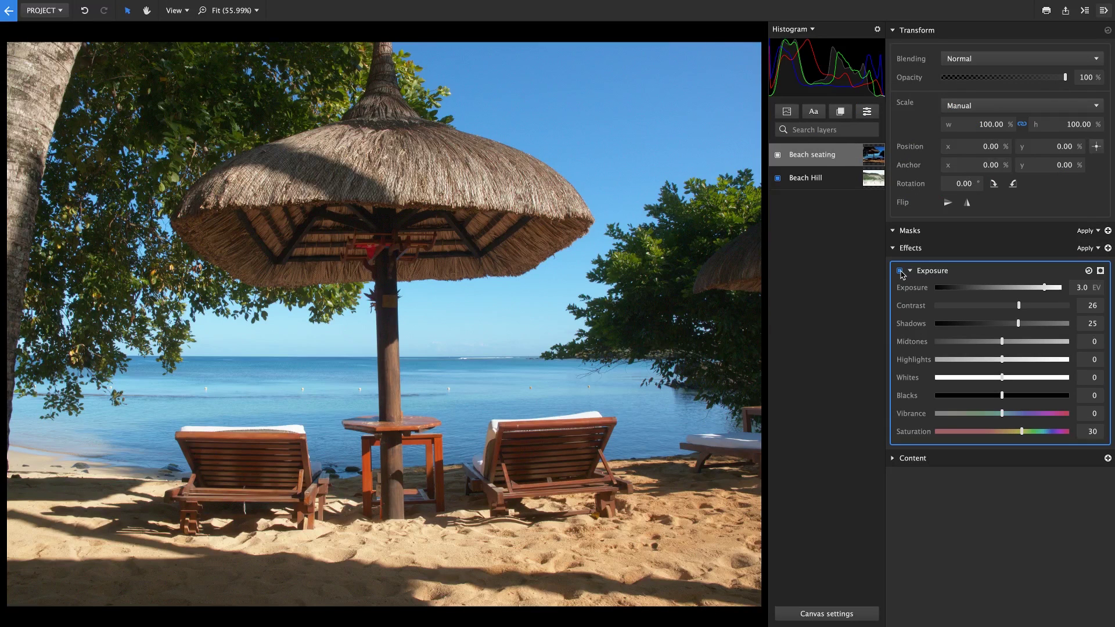
{"action": "left_click", "coordinate": [900, 271]}
{"action": "left_click", "coordinate": [900, 272]}
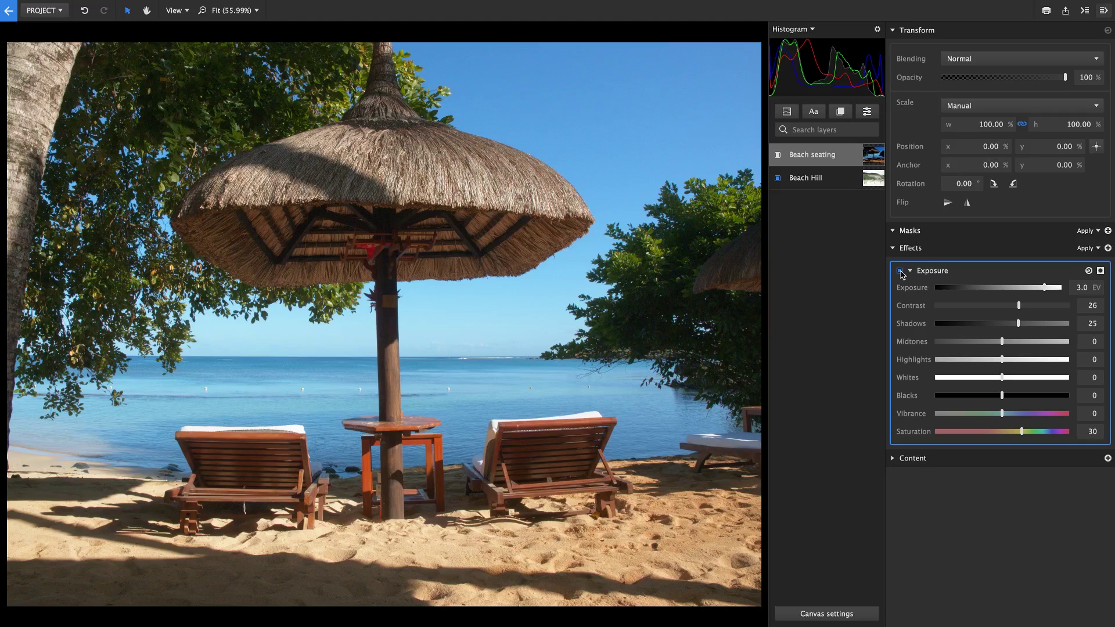